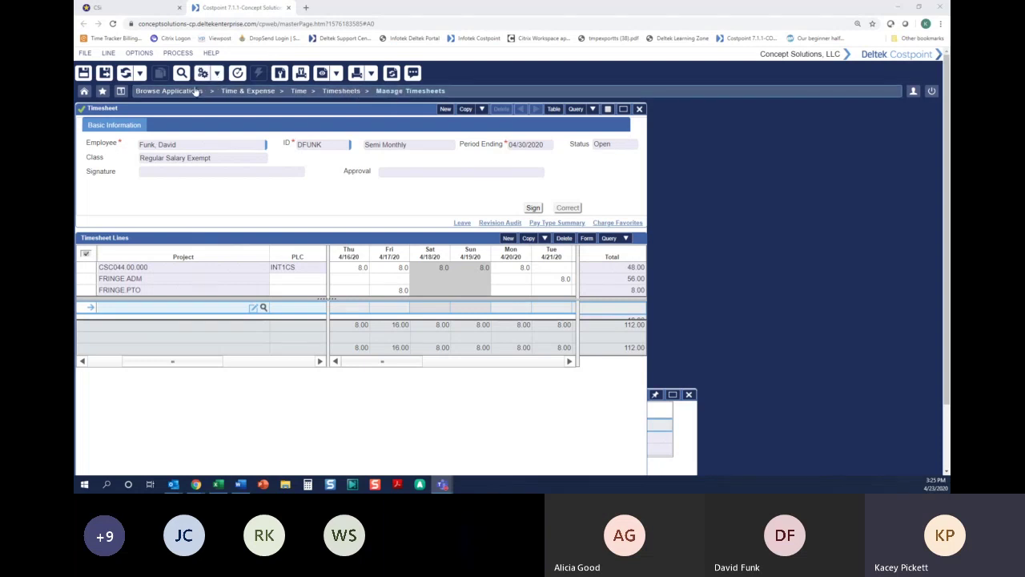
Step: Open the Browse Applications menu to reach the Time & Expense timesheets applications
{"action": "left_click", "coordinate": [471, 96]}
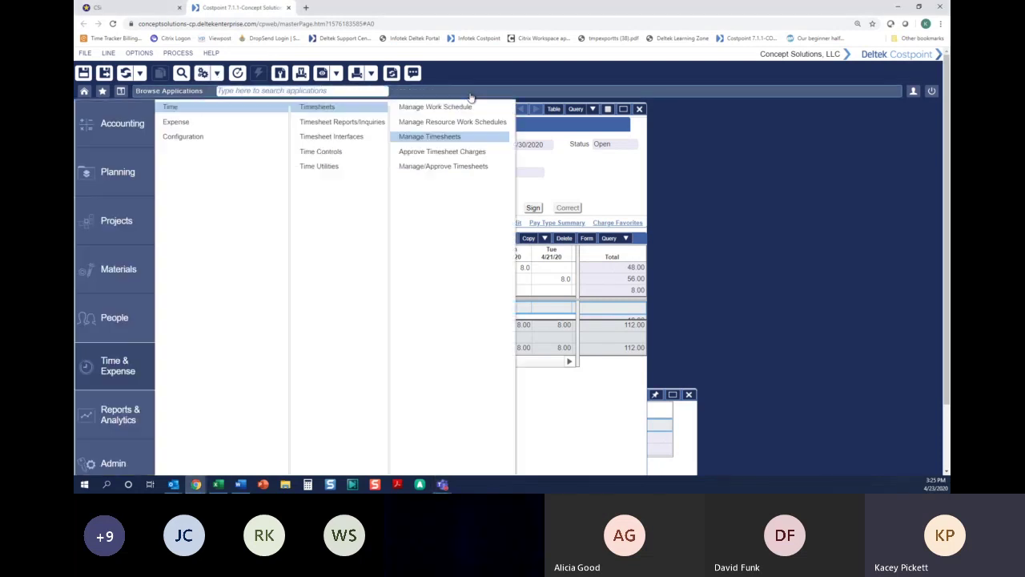
Step: Open Manage/Approve Timesheets and show the signed 04/15/2020 timesheet in form view
{"action": "left_click", "coordinate": [445, 169]}
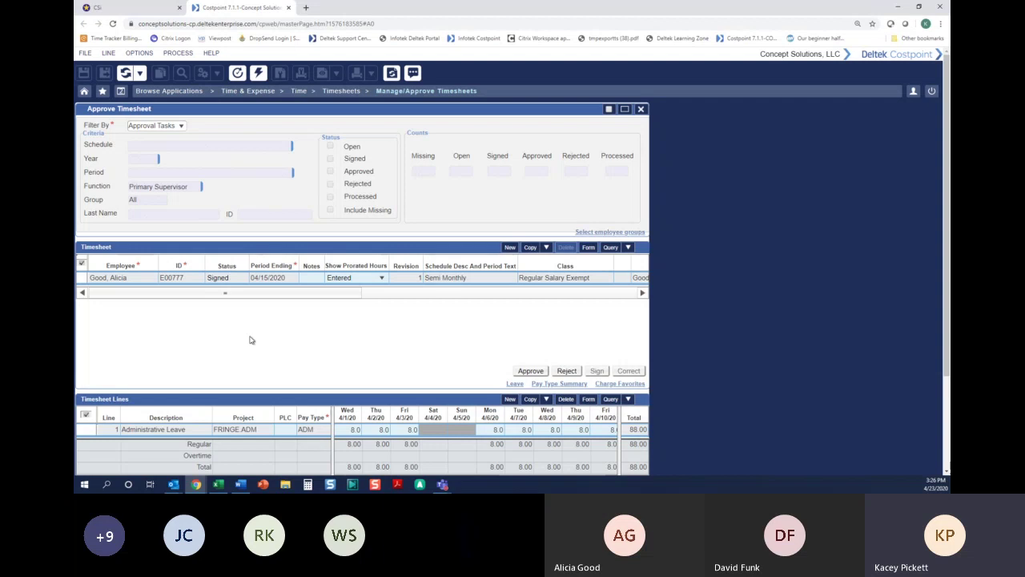
{"action": "left_click_drag", "start_coordinate": [188, 186], "coordinate": [128, 189]}
{"action": "left_click", "coordinate": [84, 277]}
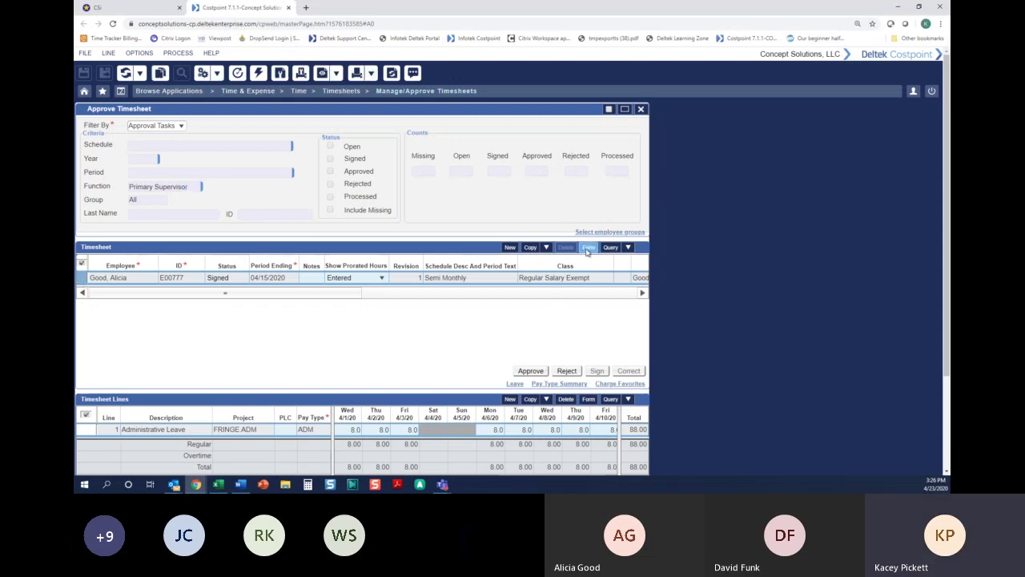
{"action": "left_click", "coordinate": [113, 278]}
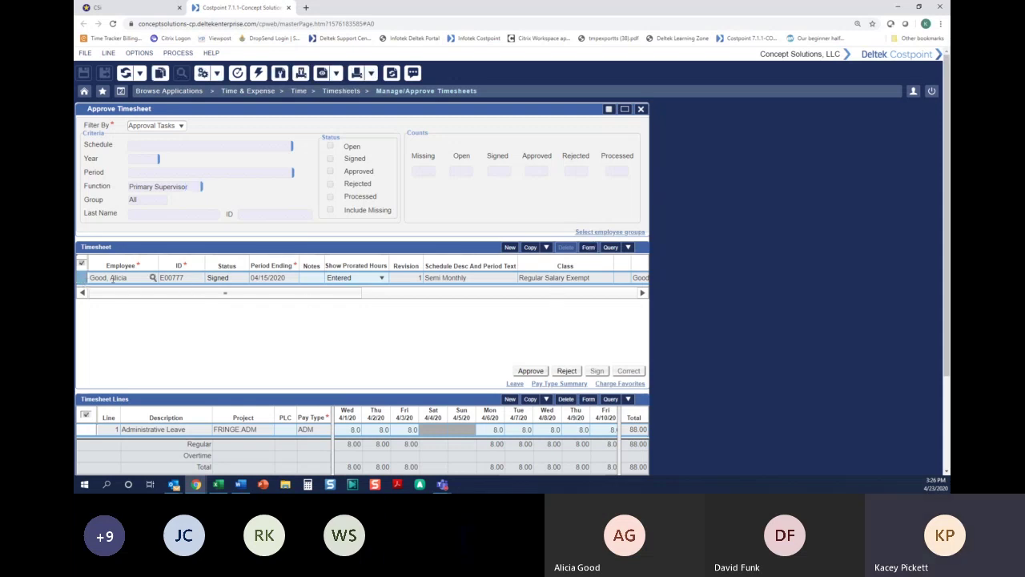
{"action": "left_click", "coordinate": [588, 246]}
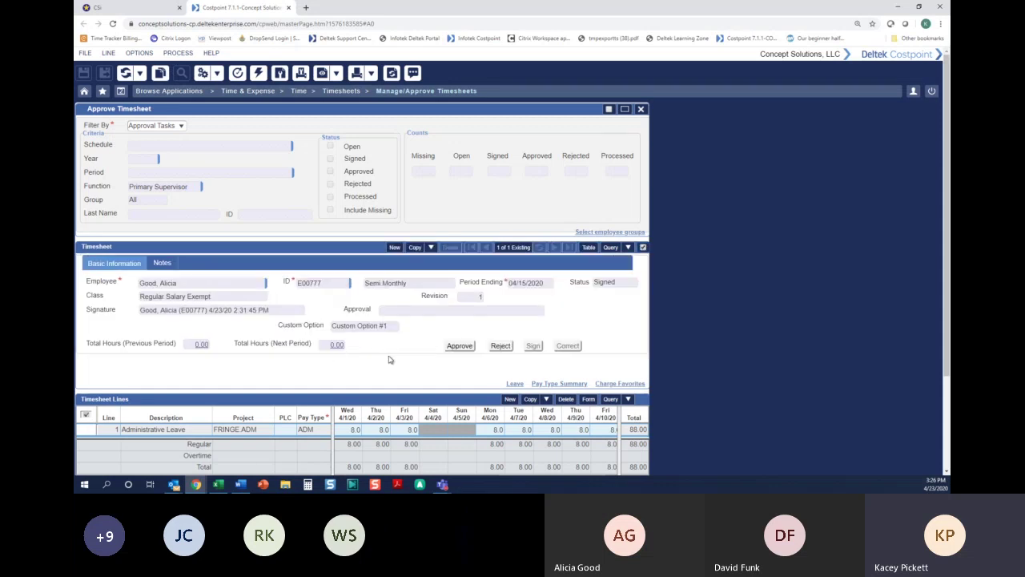
{"action": "scroll", "coordinate": [381, 361], "scroll_direction": "down", "scroll_amount": 3}
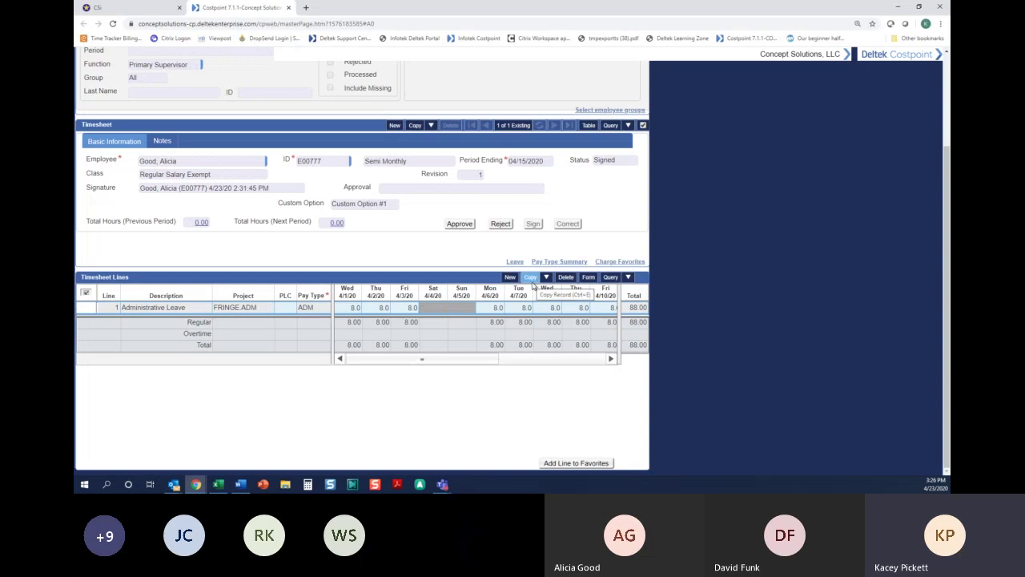
{"action": "left_click", "coordinate": [510, 277]}
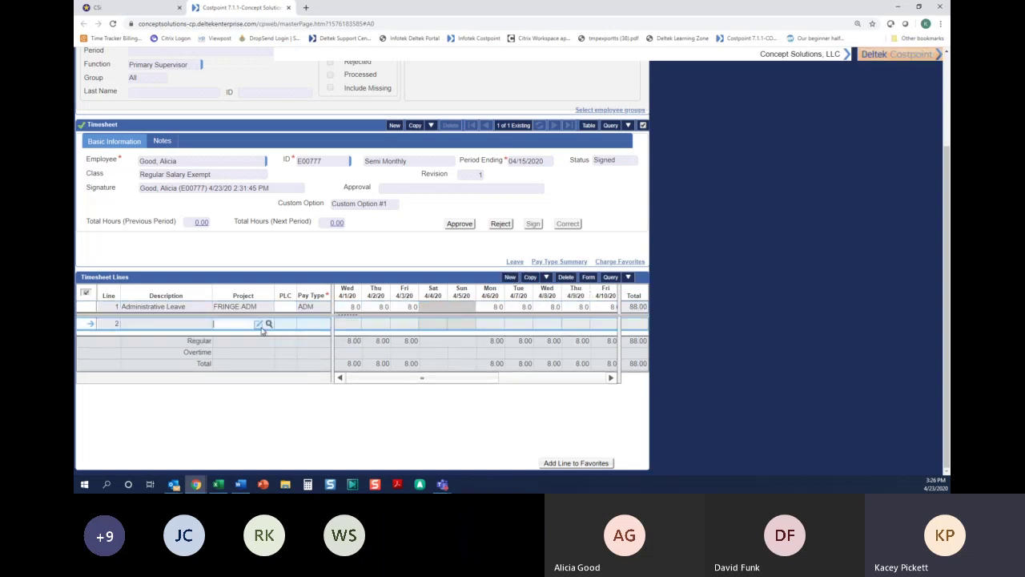
{"action": "left_click", "coordinate": [268, 323]}
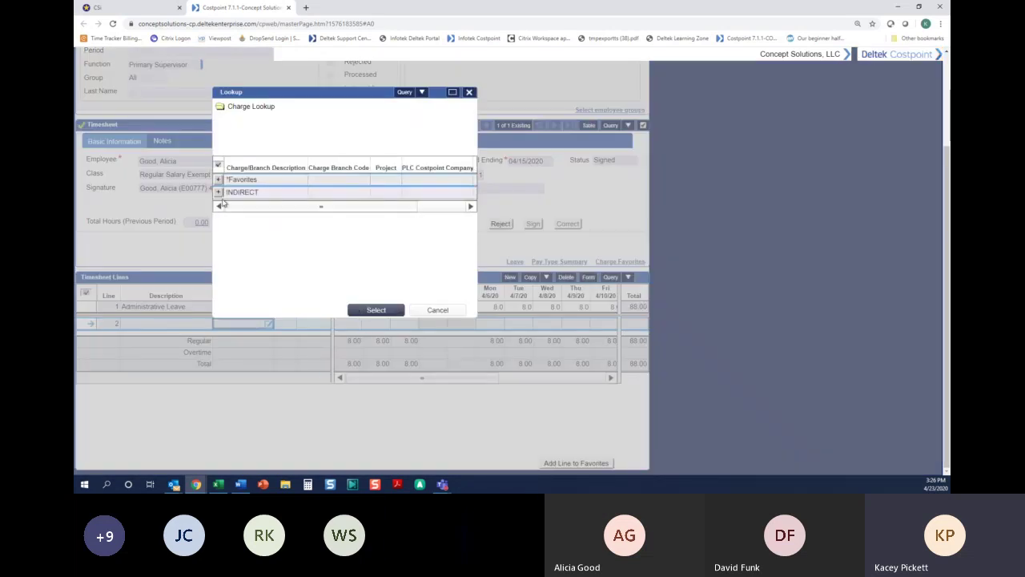
{"action": "left_click", "coordinate": [219, 192]}
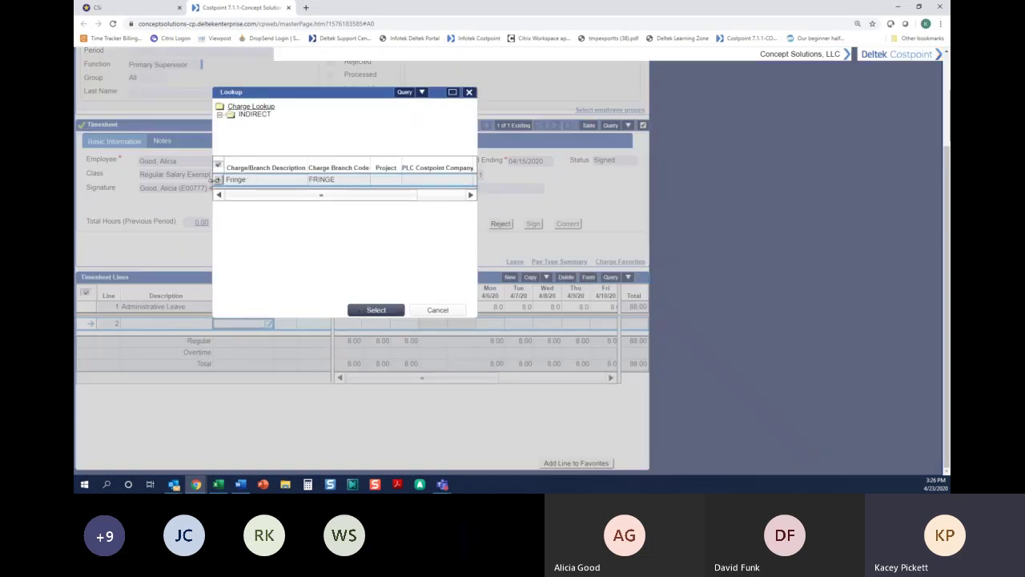
{"action": "left_click", "coordinate": [216, 180]}
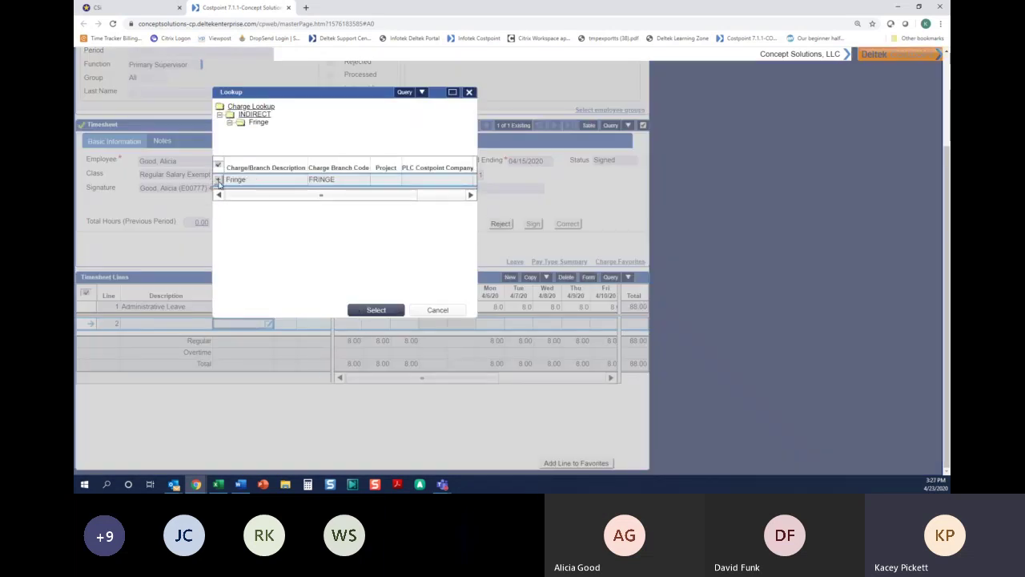
{"action": "left_click", "coordinate": [432, 310]}
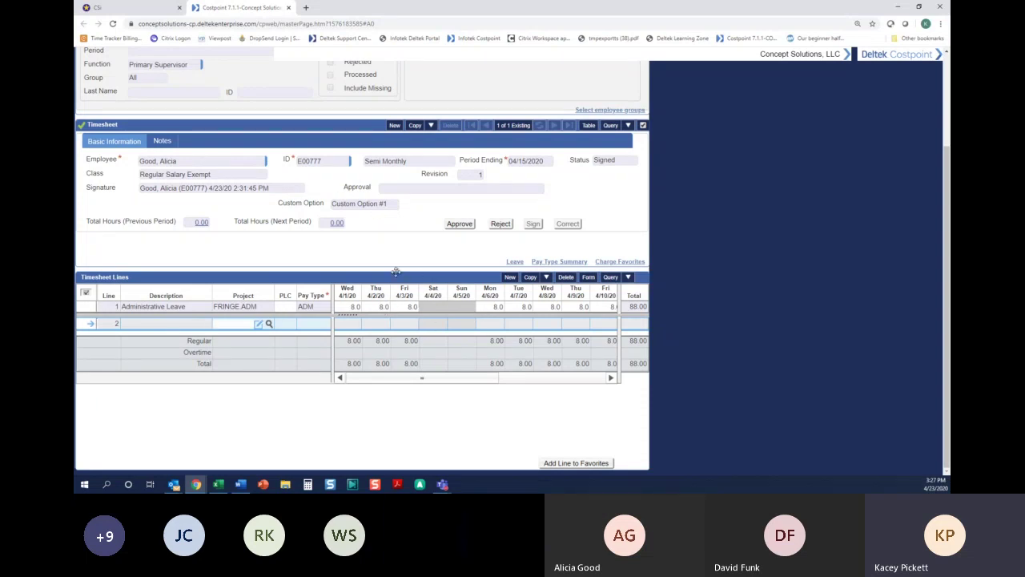
{"action": "scroll", "coordinate": [138, 76], "scroll_direction": "up", "scroll_amount": 3}
{"action": "left_click", "coordinate": [139, 74]}
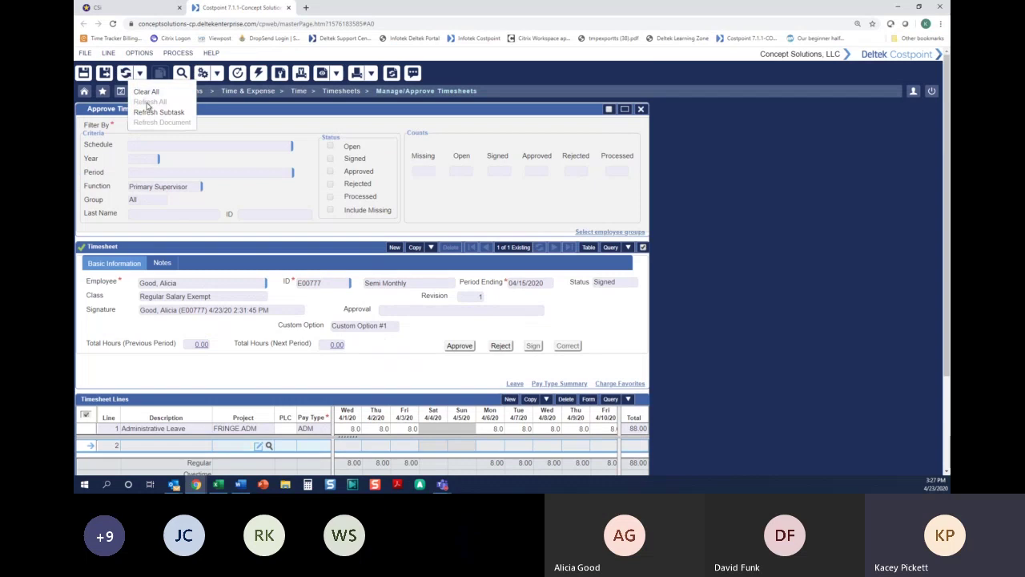
{"action": "left_click", "coordinate": [157, 112]}
{"action": "left_click", "coordinate": [557, 82]}
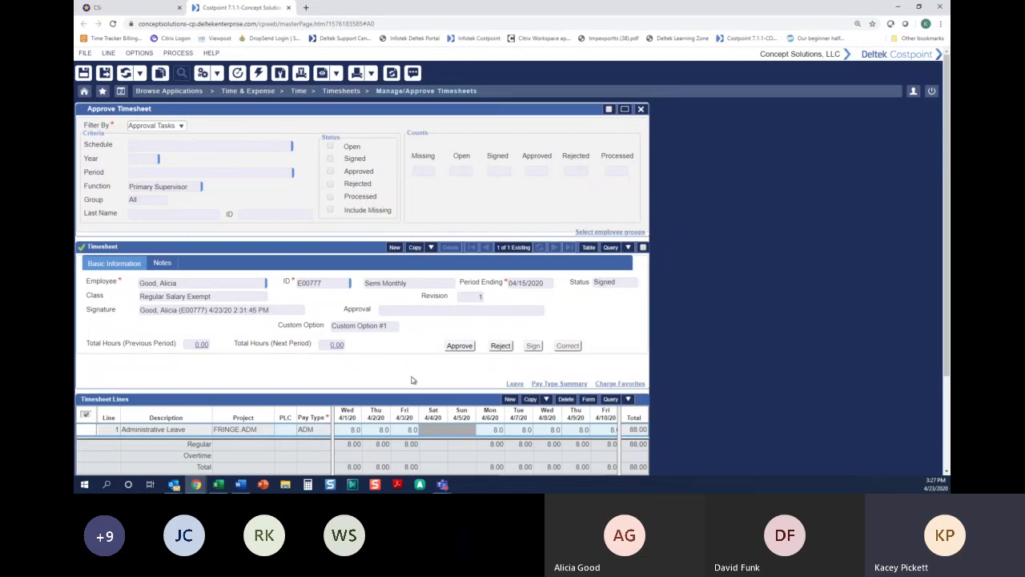
Step: Check the Mon 4/13 hours comment, then try approving the signed timesheet
{"action": "scroll", "coordinate": [425, 385], "scroll_direction": "down", "scroll_amount": 3}
{"action": "left_click_drag", "start_coordinate": [425, 364], "coordinate": [565, 359]}
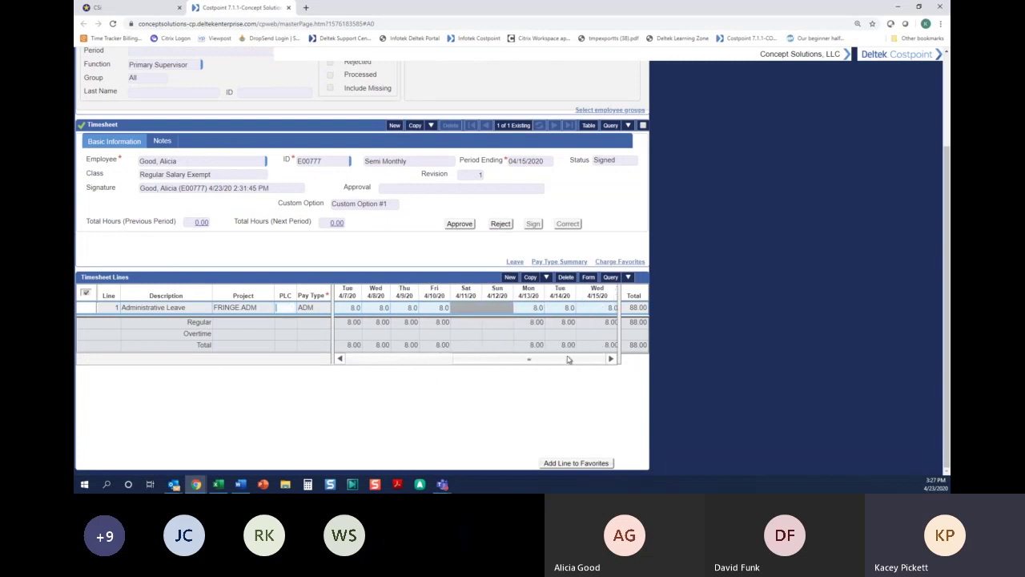
{"action": "left_click", "coordinate": [518, 310]}
{"action": "left_click", "coordinate": [529, 434]}
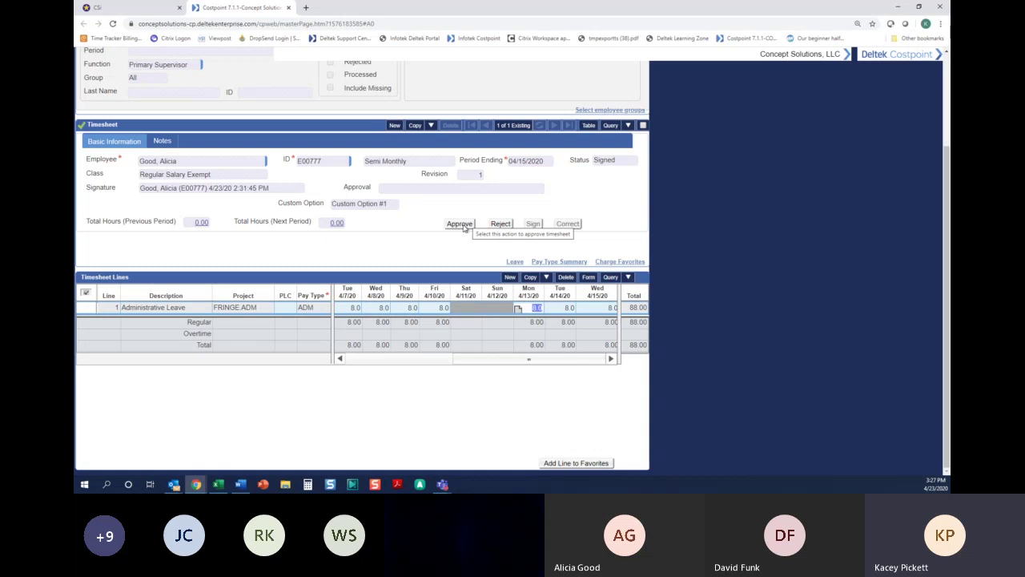
{"action": "left_click", "coordinate": [468, 225]}
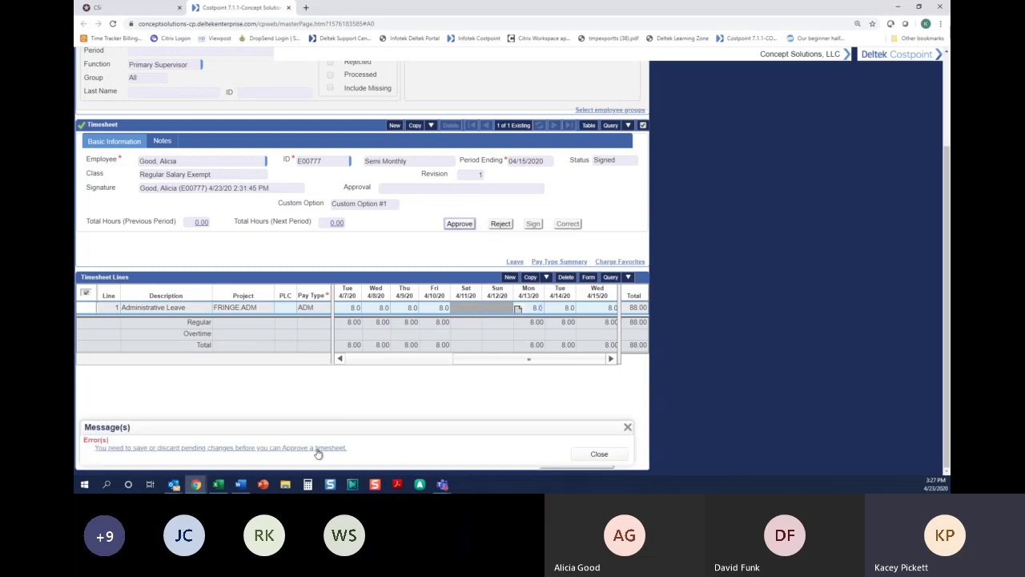
Step: Refresh Subtask and discard the pending unsaved changes
{"action": "scroll", "coordinate": [297, 337], "scroll_direction": "up", "scroll_amount": 3}
{"action": "left_click", "coordinate": [139, 73]}
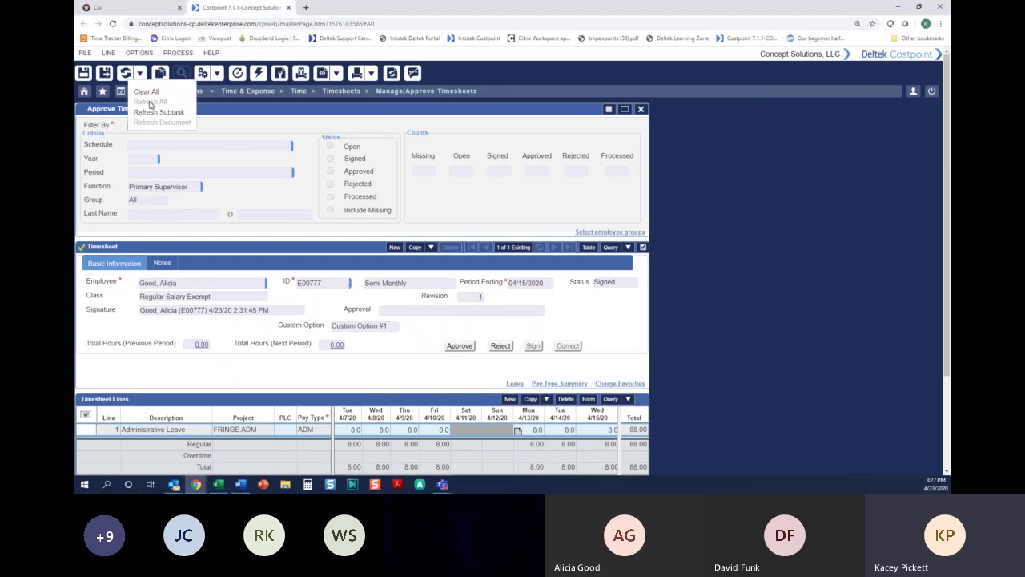
{"action": "left_click", "coordinate": [158, 113]}
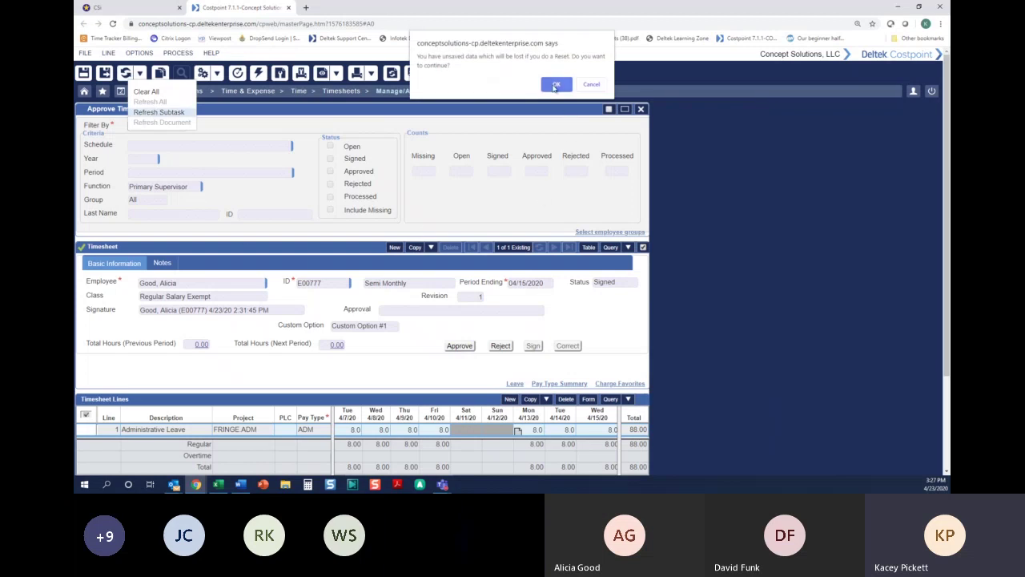
{"action": "left_click", "coordinate": [557, 78]}
Step: Approve the 04/15/2020 timesheet and confirm the hours certification
{"action": "scroll", "coordinate": [557, 218], "scroll_direction": "down", "scroll_amount": 3}
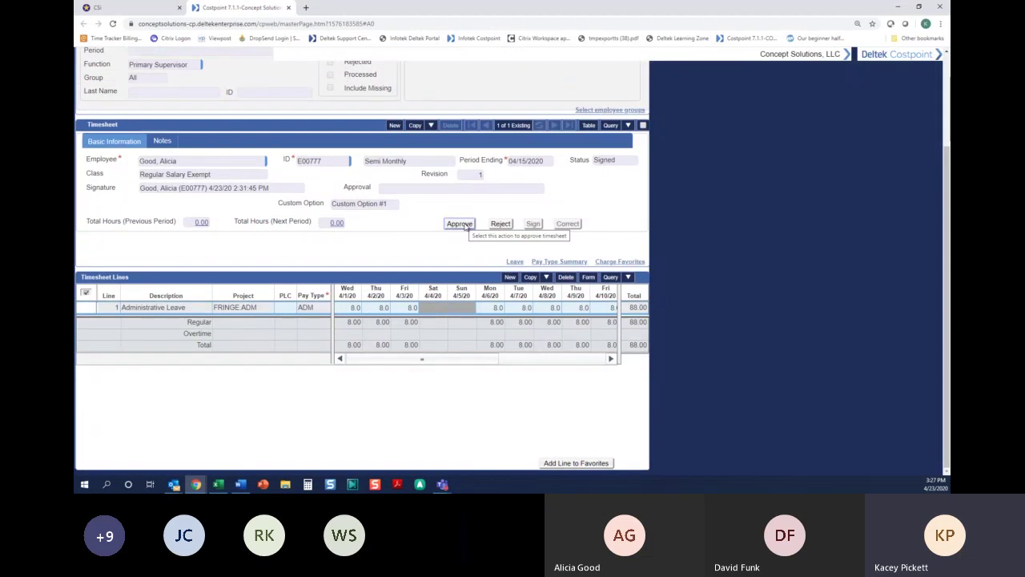
{"action": "left_click", "coordinate": [459, 224]}
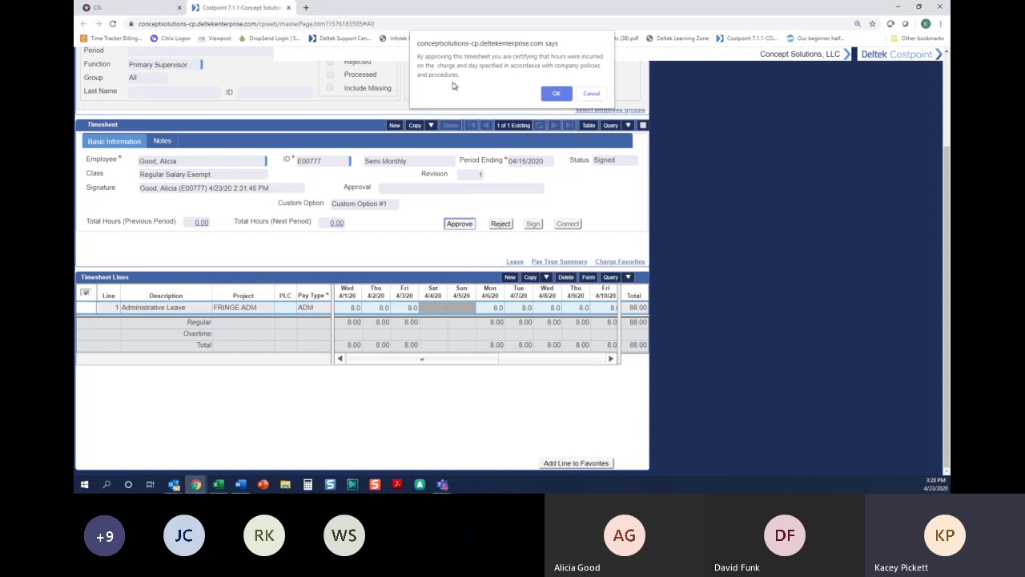
{"action": "left_click", "coordinate": [556, 94]}
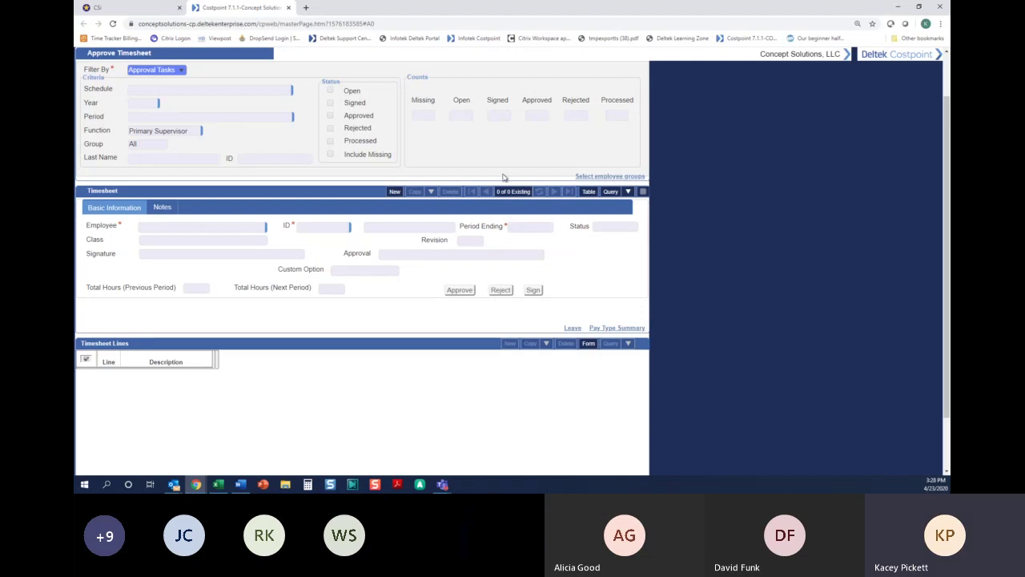
Step: Return to table view and query timesheets by Status to list the open and approved ones
{"action": "left_click", "coordinate": [588, 191]}
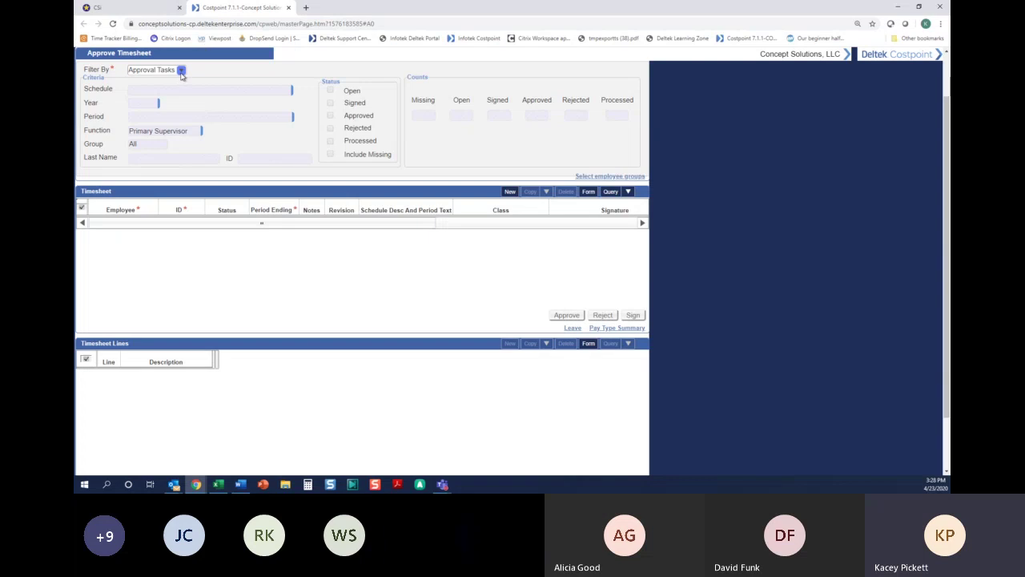
{"action": "scroll", "coordinate": [168, 80], "scroll_direction": "up", "scroll_amount": 1}
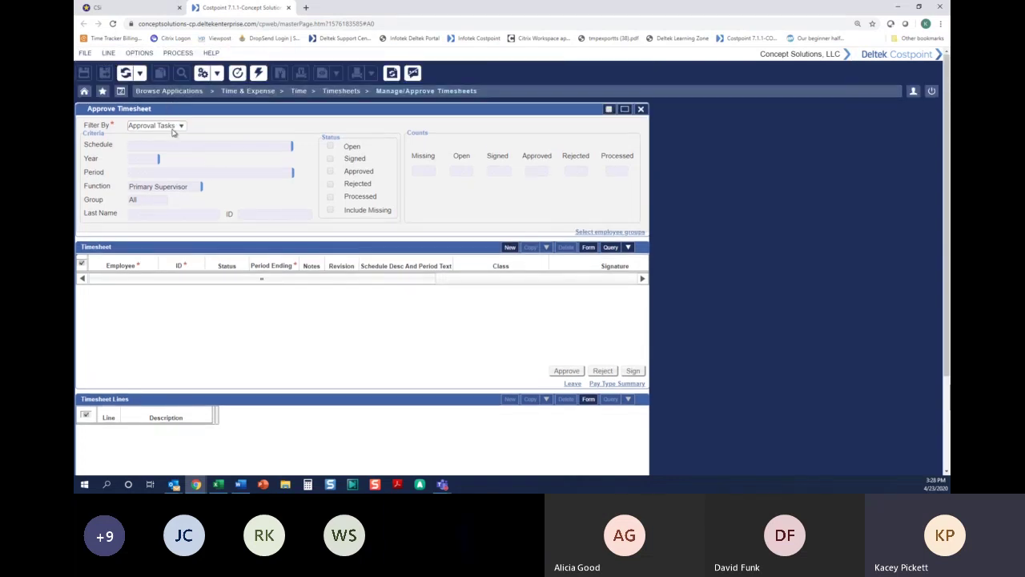
{"action": "left_click", "coordinate": [178, 126]}
{"action": "left_click", "coordinate": [177, 156]}
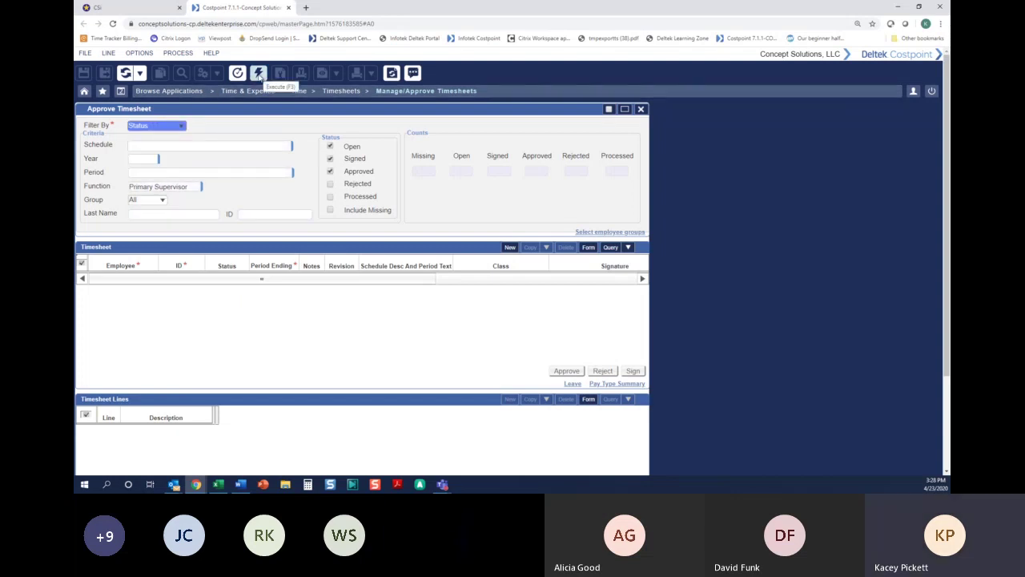
{"action": "left_click", "coordinate": [259, 73]}
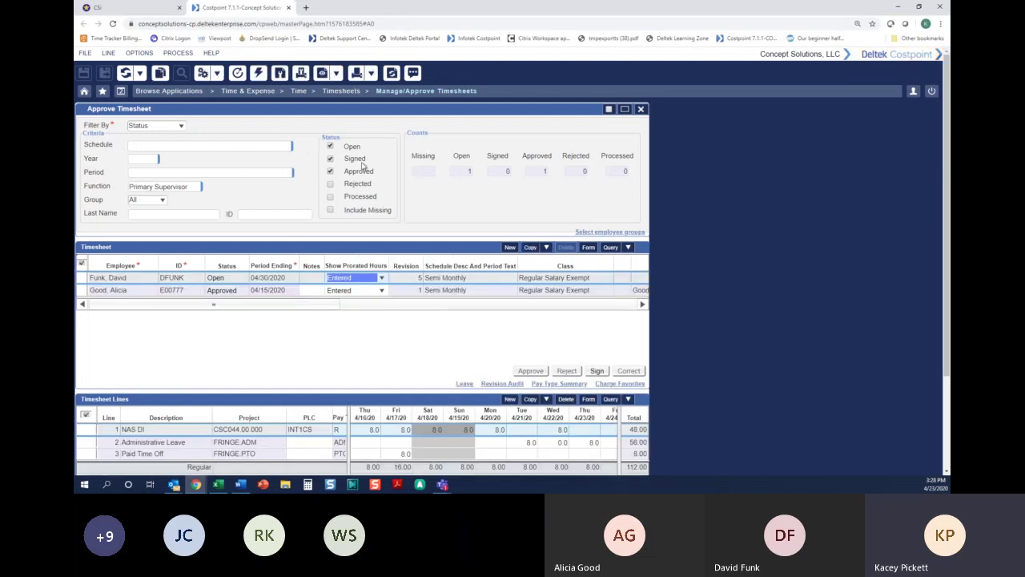
Step: Browse the Semi Monthly periods without choosing one and include employees with missing timesheets
{"action": "left_click", "coordinate": [295, 172]}
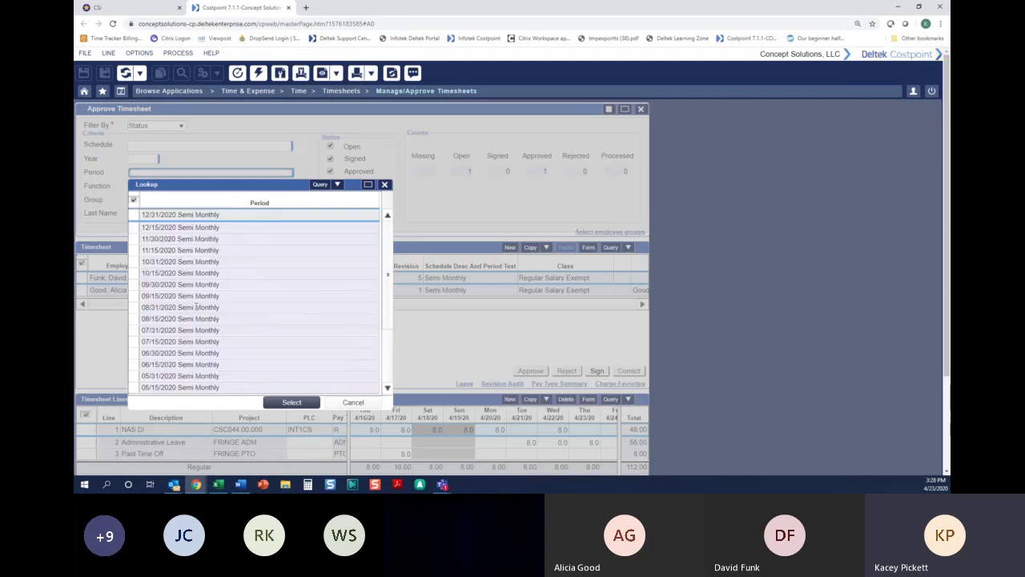
{"action": "left_click", "coordinate": [356, 403]}
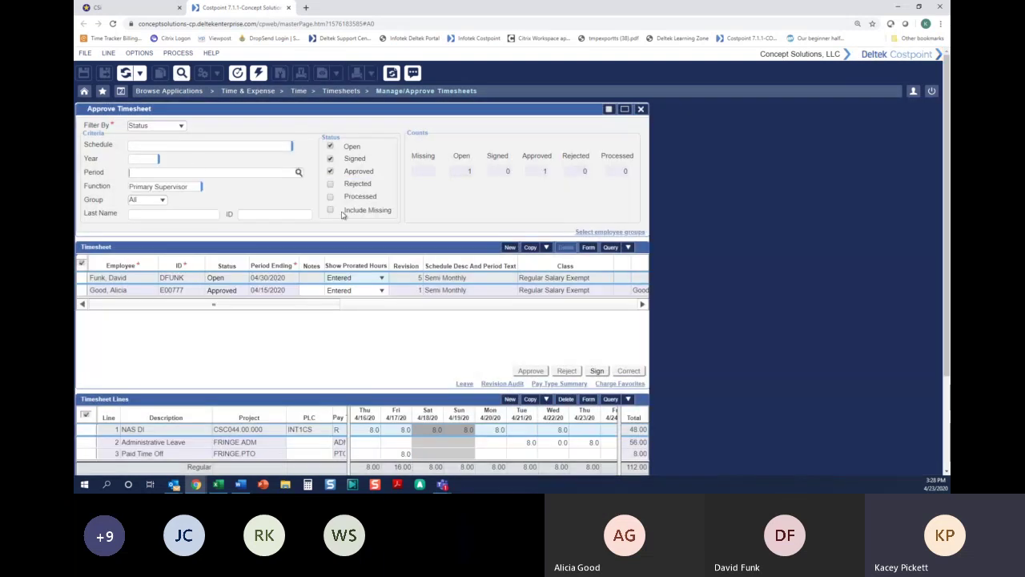
{"action": "left_click", "coordinate": [330, 211]}
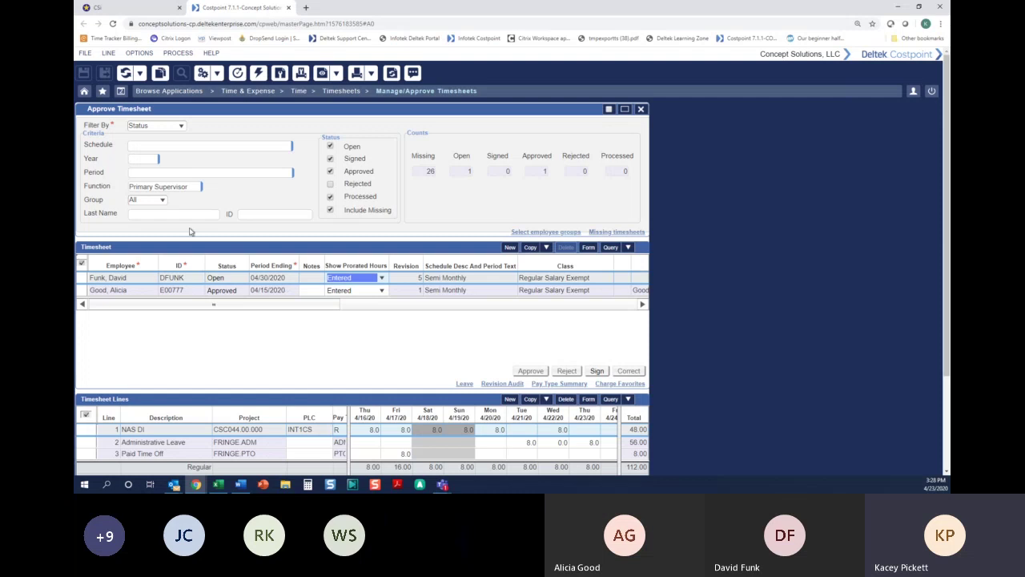
{"action": "left_click", "coordinate": [168, 126]}
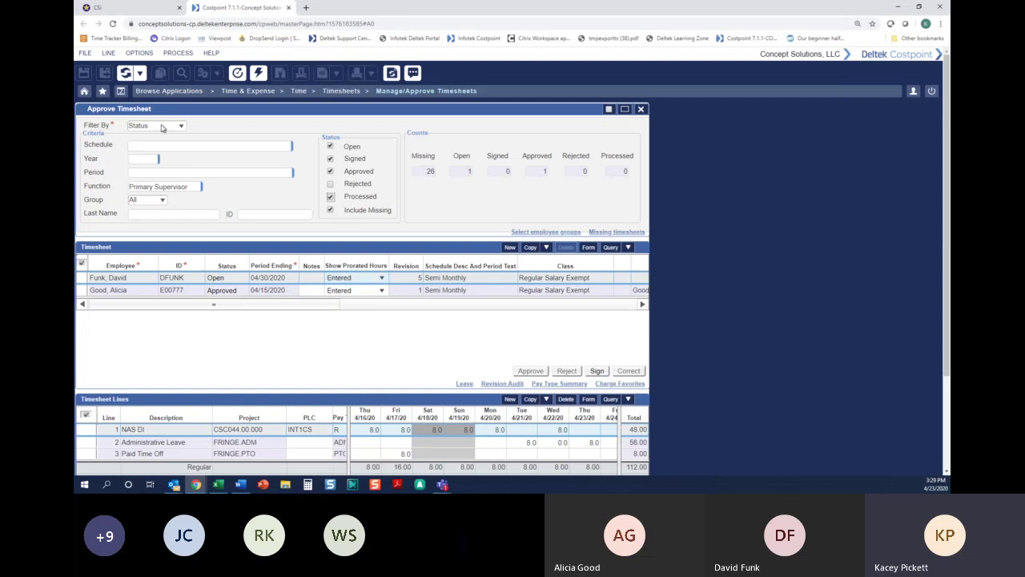
{"action": "left_click", "coordinate": [167, 126]}
{"action": "left_click", "coordinate": [160, 144]}
{"action": "left_click", "coordinate": [206, 185]}
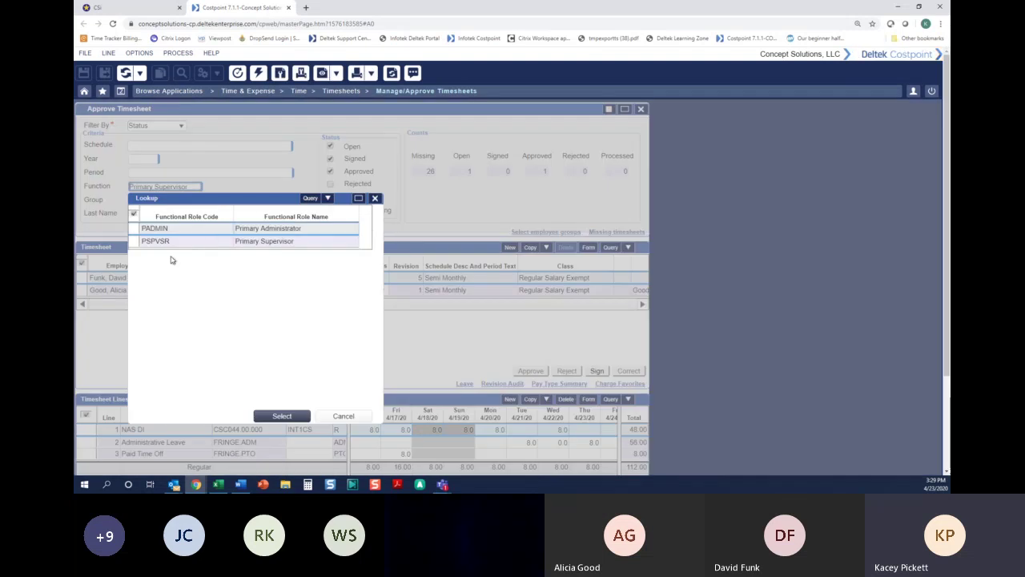
{"action": "left_click", "coordinate": [342, 416]}
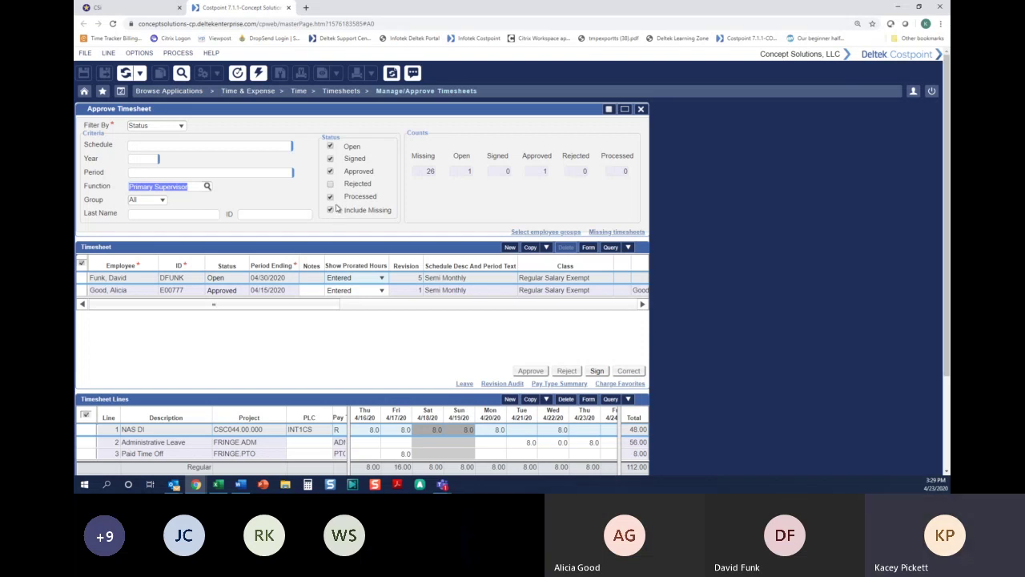
{"action": "left_click", "coordinate": [617, 232]}
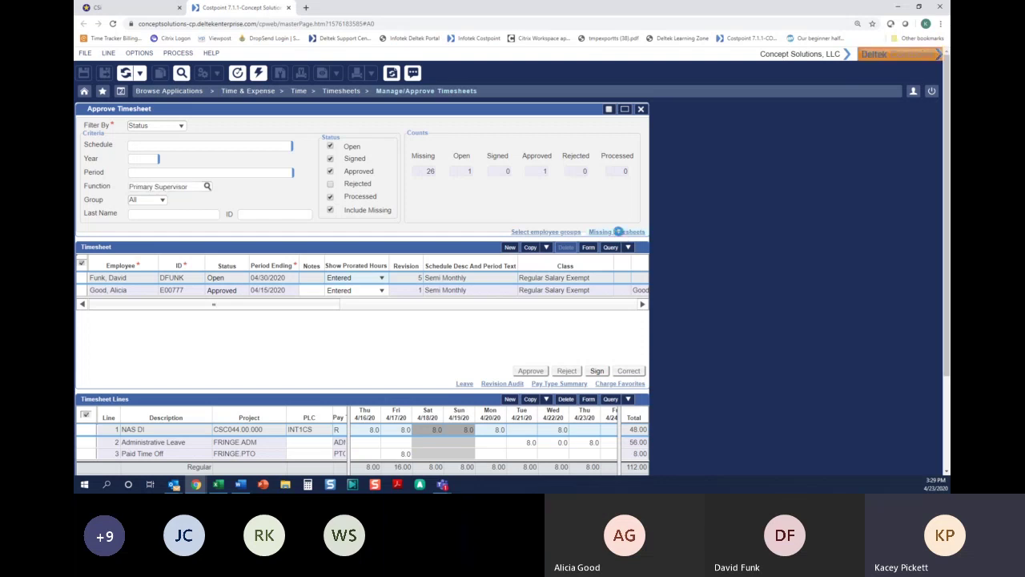
{"action": "scroll", "coordinate": [359, 308], "scroll_direction": "down", "scroll_amount": 3}
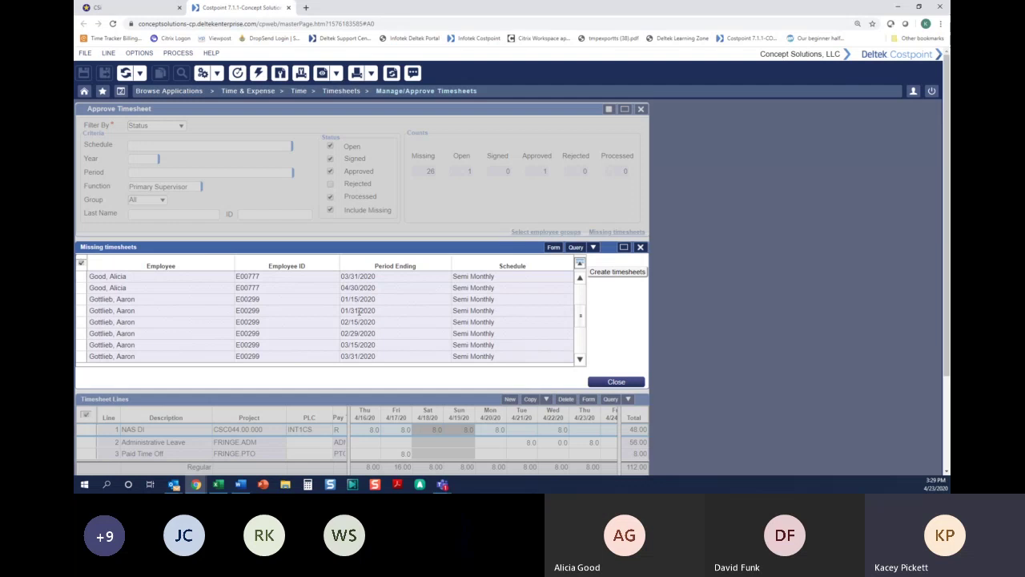
{"action": "scroll", "coordinate": [359, 310], "scroll_direction": "up", "scroll_amount": 2}
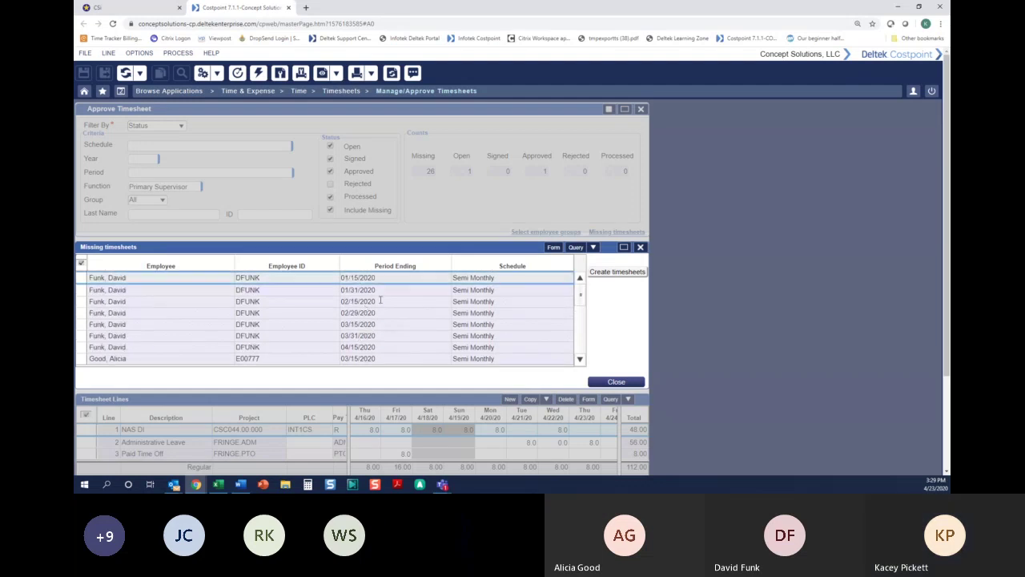
{"action": "scroll", "coordinate": [382, 304], "scroll_direction": "down", "scroll_amount": 3}
{"action": "scroll", "coordinate": [386, 308], "scroll_direction": "up", "scroll_amount": 2}
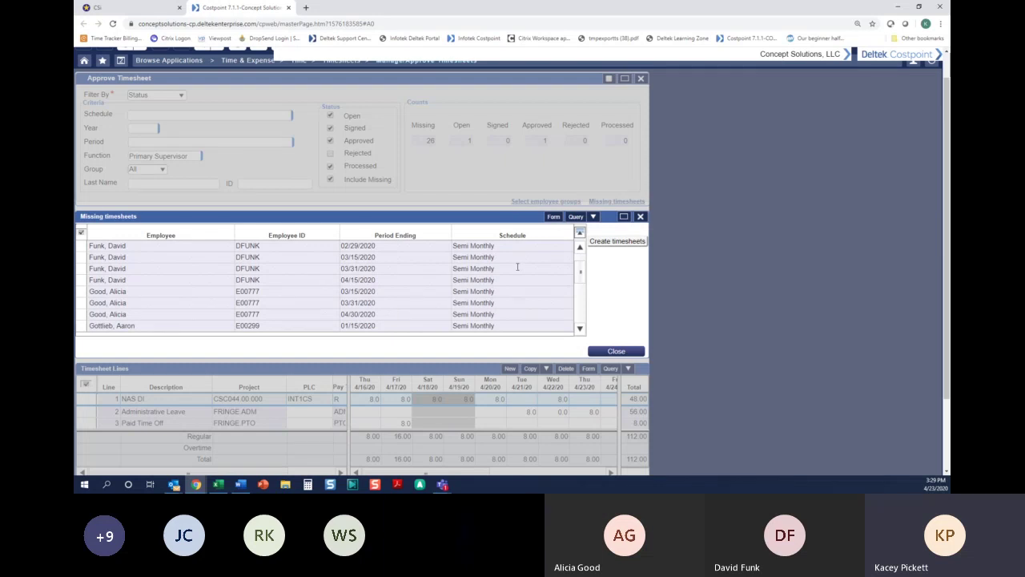
Step: Close the missing timesheets list and set the Period to 05/15/2020 Semi Monthly
{"action": "left_click", "coordinate": [611, 352]}
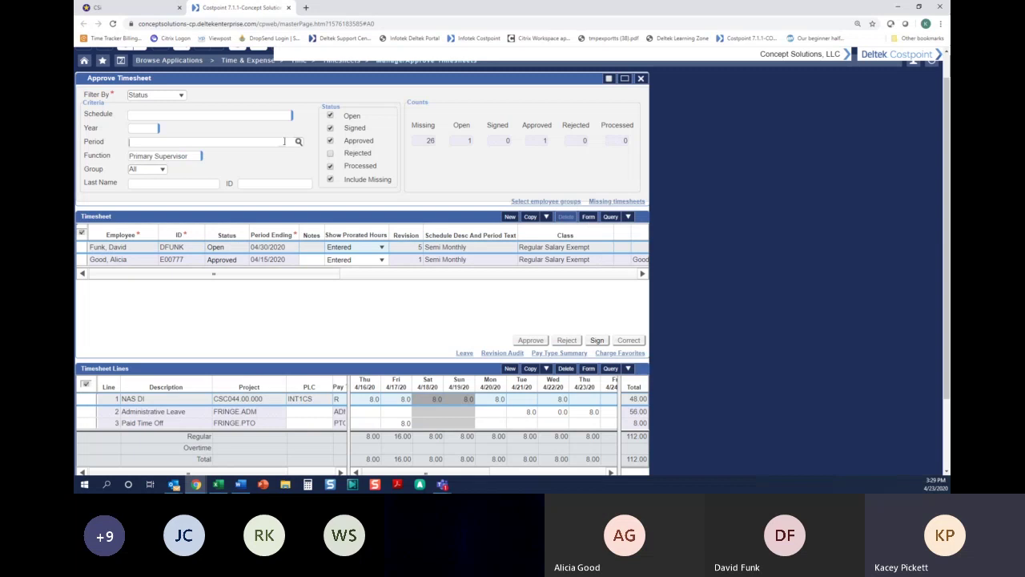
{"action": "left_click", "coordinate": [293, 141]}
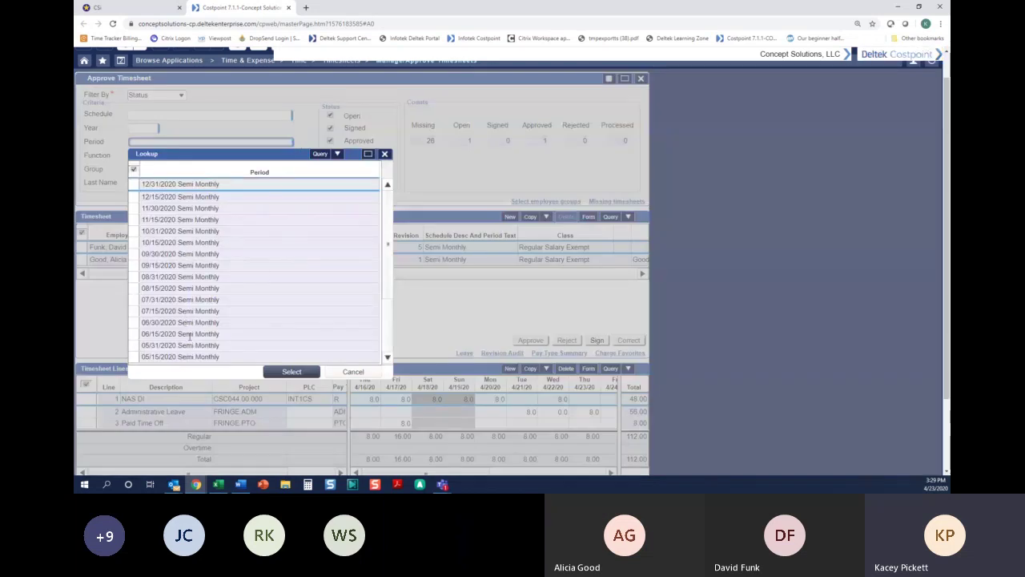
{"action": "double_click", "coordinate": [190, 357]}
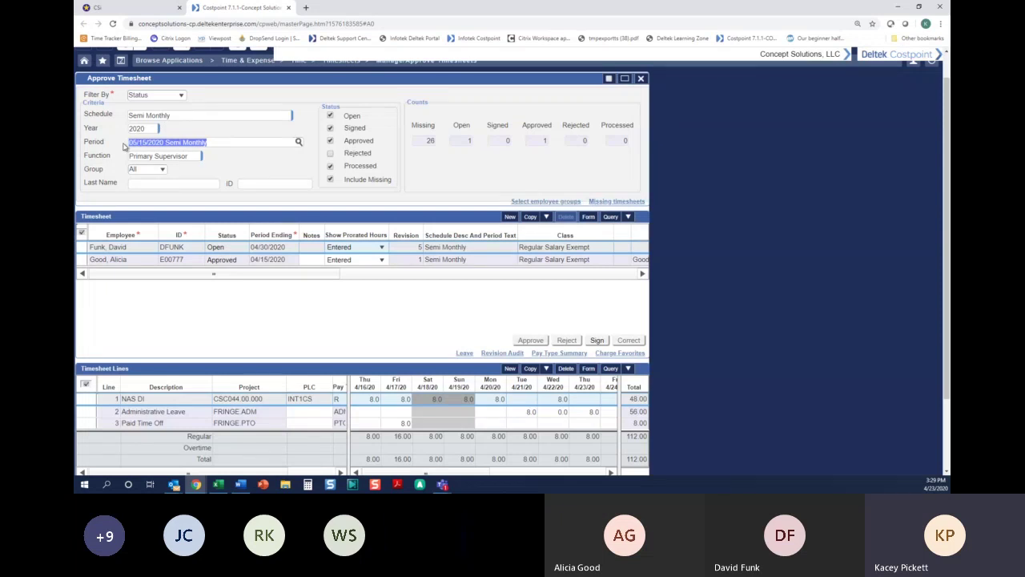
Step: Review the four employees missing 05/15/2020 timesheets, close without creating any, and clear the Period
{"action": "left_click", "coordinate": [599, 202]}
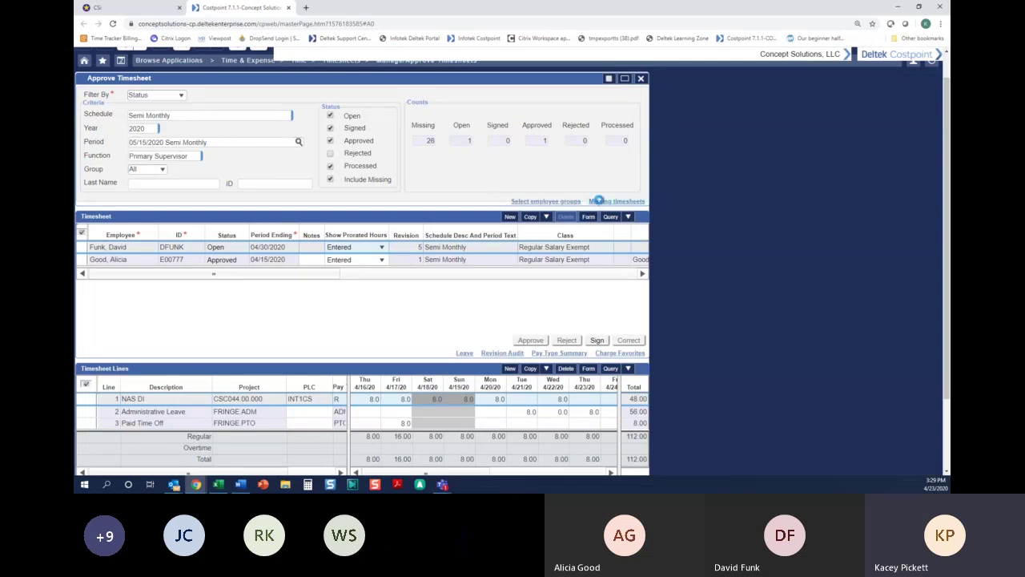
{"action": "left_click", "coordinate": [616, 350]}
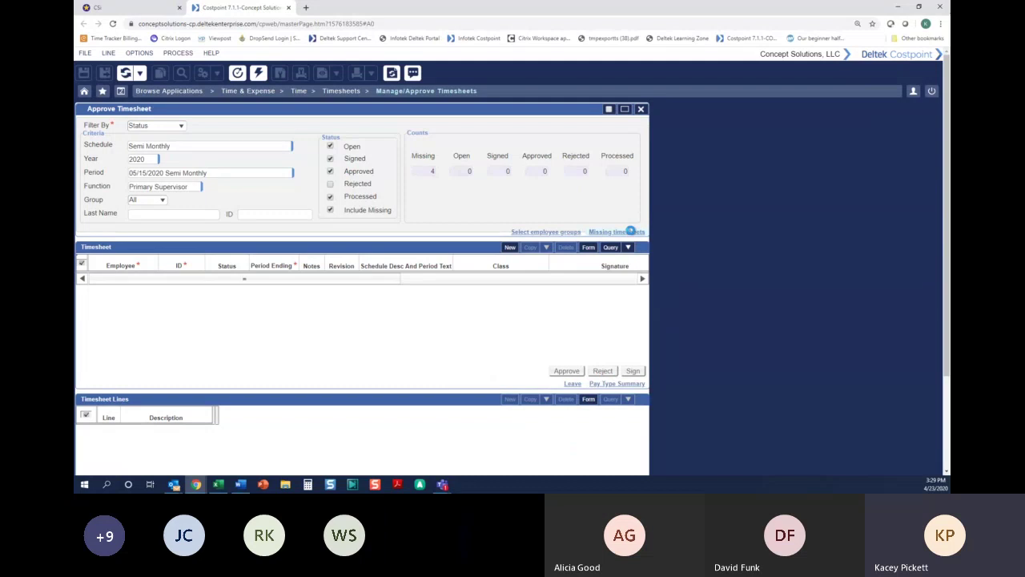
{"action": "left_click", "coordinate": [630, 232]}
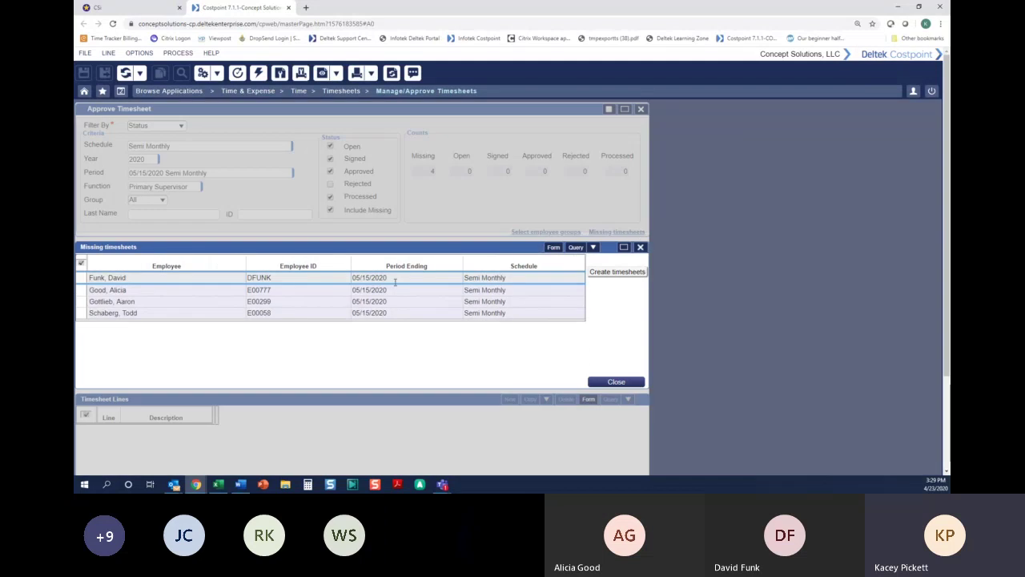
{"action": "left_click", "coordinate": [81, 263]}
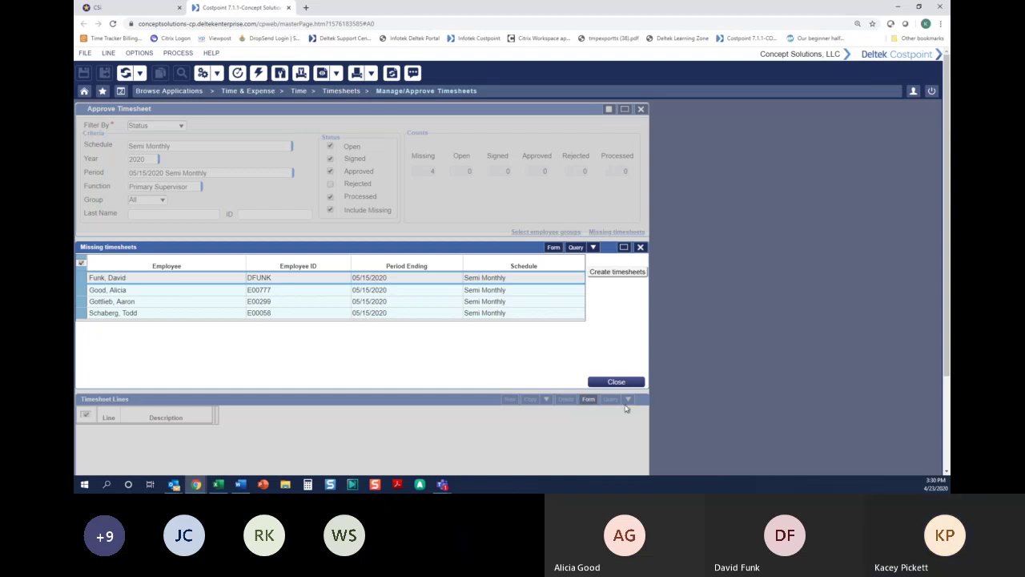
{"action": "left_click", "coordinate": [616, 381]}
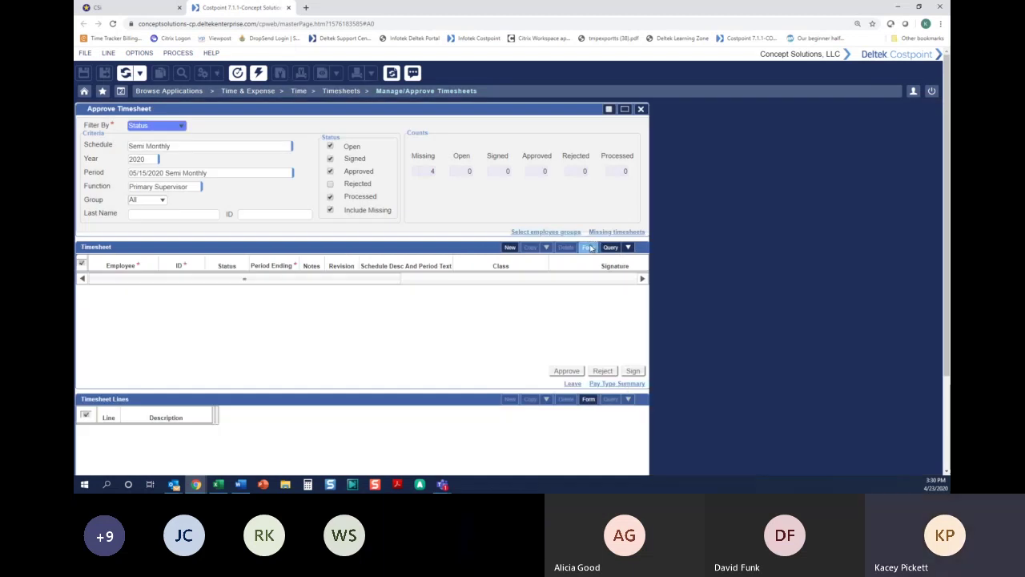
{"action": "left_click", "coordinate": [252, 175]}
{"action": "key", "text": "BackSpace"}
{"action": "key", "text": "BackSpace"}
{"action": "key", "text": "BackSpace"}
{"action": "key", "text": "BackSpace"}
{"action": "key", "text": "BackSpace"}
{"action": "key", "text": "BackSpace"}
{"action": "key", "text": "BackSpace"}
{"action": "key", "text": "BackSpace"}
{"action": "key", "text": "BackSpace"}
{"action": "key", "text": "BackSpace"}
{"action": "key", "text": "BackSpace"}
{"action": "key", "text": "BackSpace"}
{"action": "key", "text": "BackSpace"}
{"action": "key", "text": "BackSpace"}
{"action": "key", "text": "BackSpace"}
{"action": "key", "text": "BackSpace"}
{"action": "key", "text": "BackSpace"}
{"action": "key", "text": "BackSpace"}
{"action": "key", "text": "BackSpace"}
{"action": "key", "text": "BackSpace"}
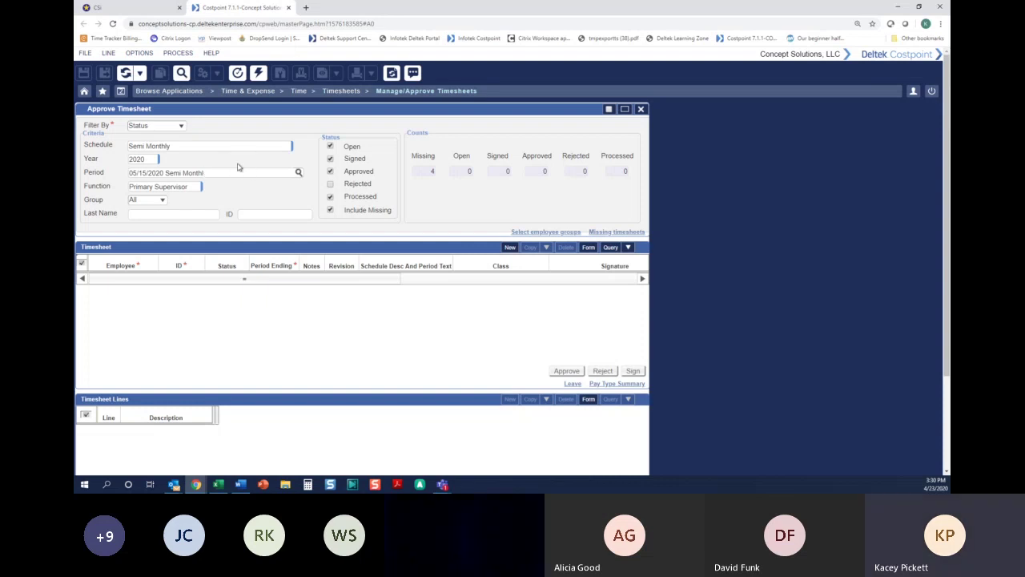
Step: Load all periods, open the 04/30/2020 timesheet in form view, and favorite its Administrative Leave line
{"action": "left_click", "coordinate": [258, 73]}
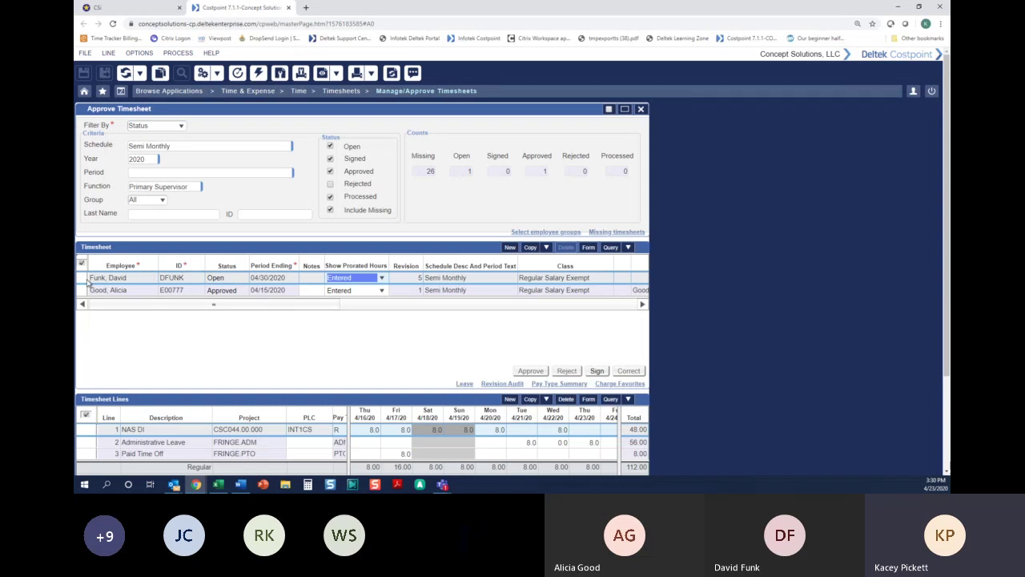
{"action": "double_click", "coordinate": [86, 277]}
{"action": "scroll", "coordinate": [528, 378], "scroll_direction": "down", "scroll_amount": 2}
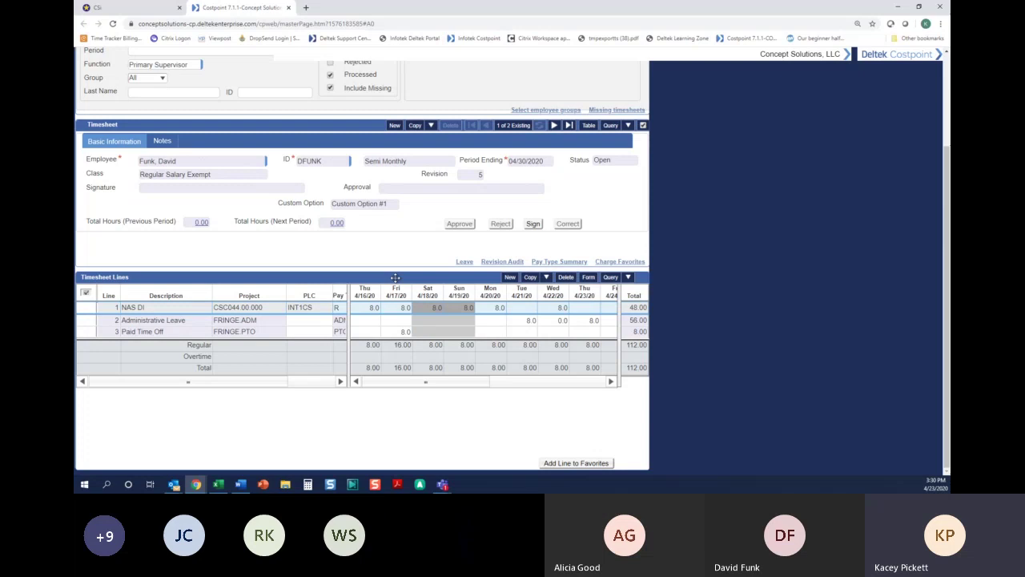
{"action": "left_click", "coordinate": [82, 321]}
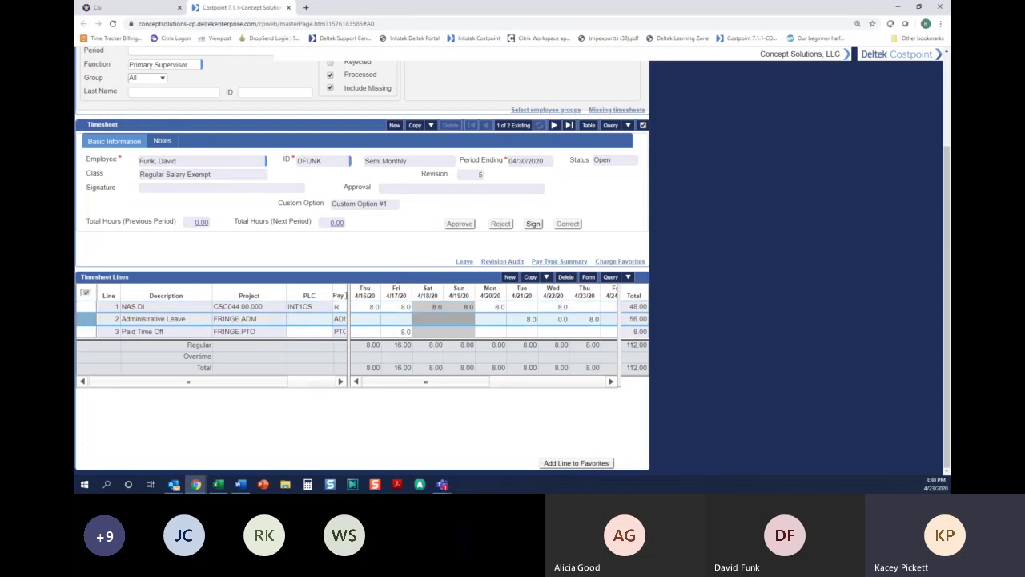
{"action": "left_click", "coordinate": [587, 464]}
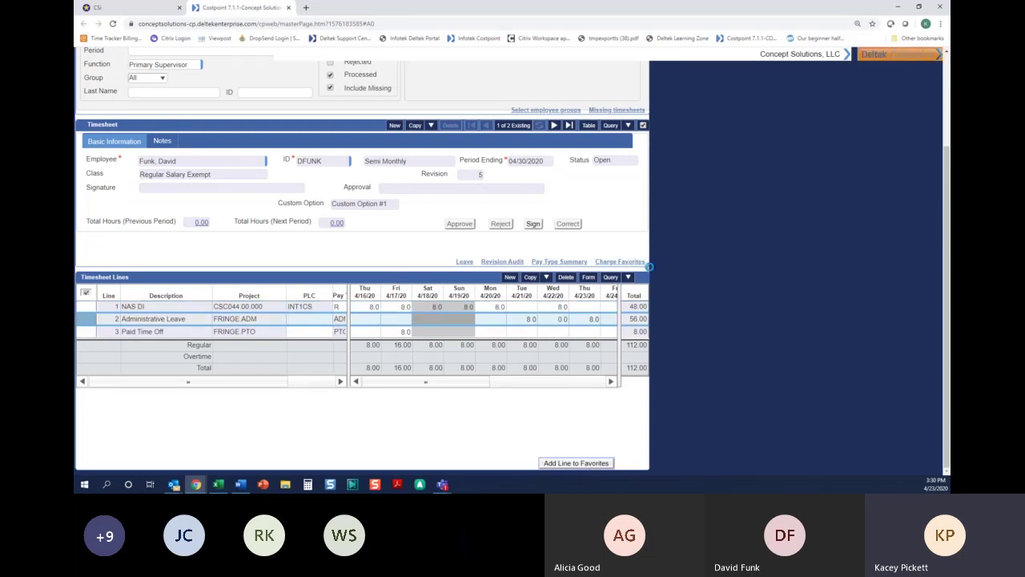
{"action": "left_click", "coordinate": [559, 262]}
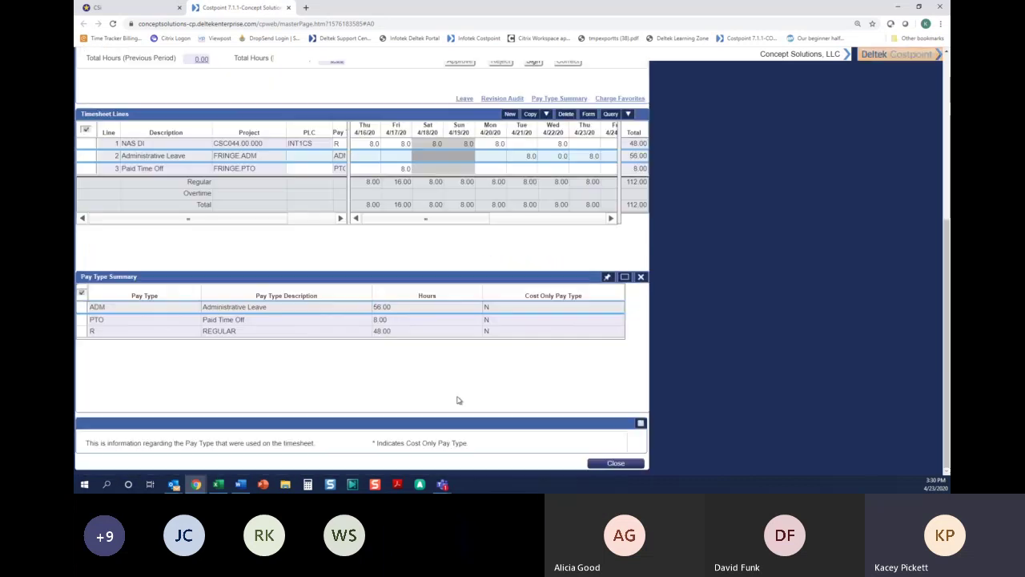
{"action": "left_click", "coordinate": [641, 276]}
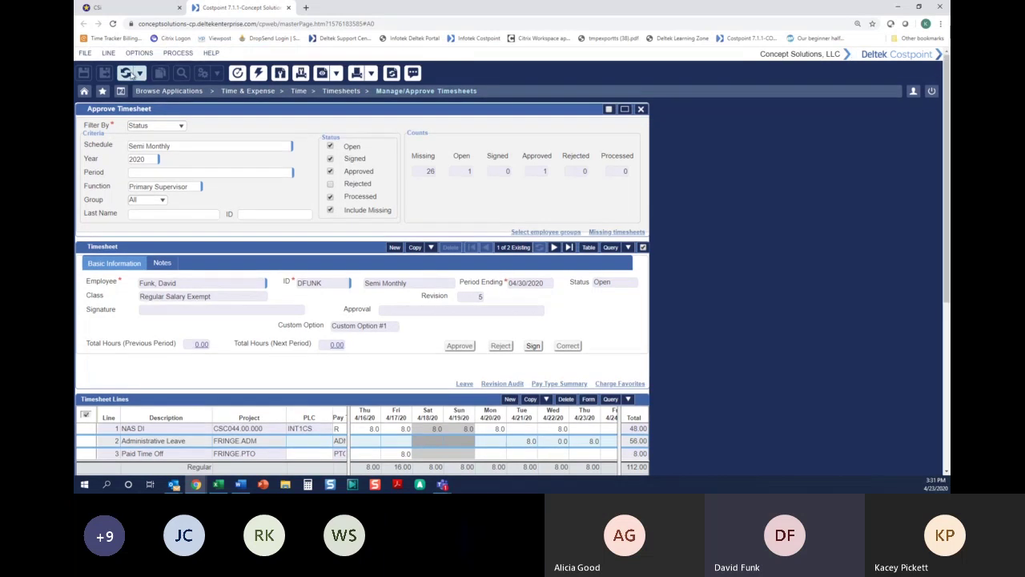
Step: Refresh the subtask data, then use Clear All to empty the criteria and timesheet data
{"action": "mouse_move", "coordinate": [129, 75]}
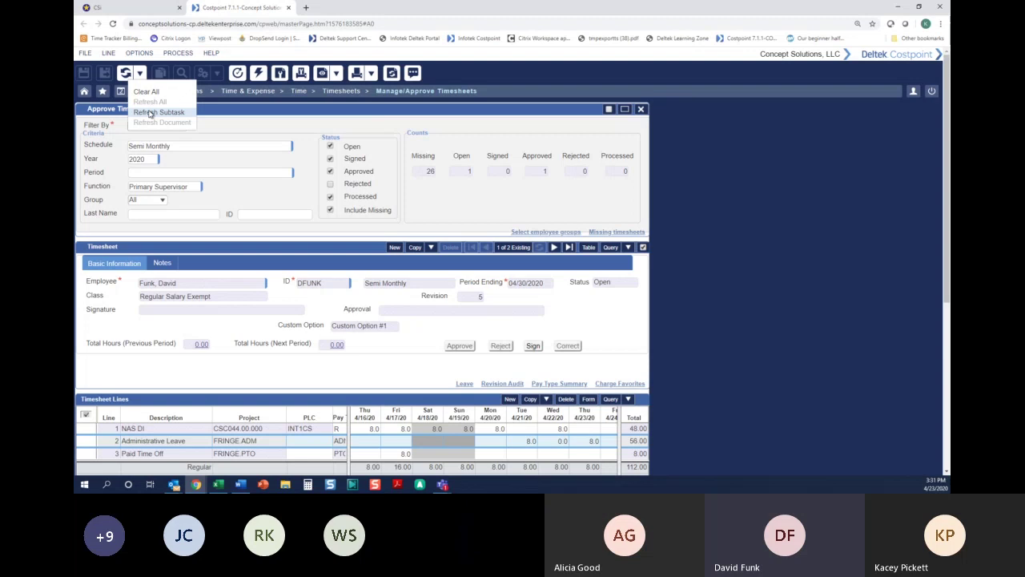
{"action": "left_click", "coordinate": [149, 113]}
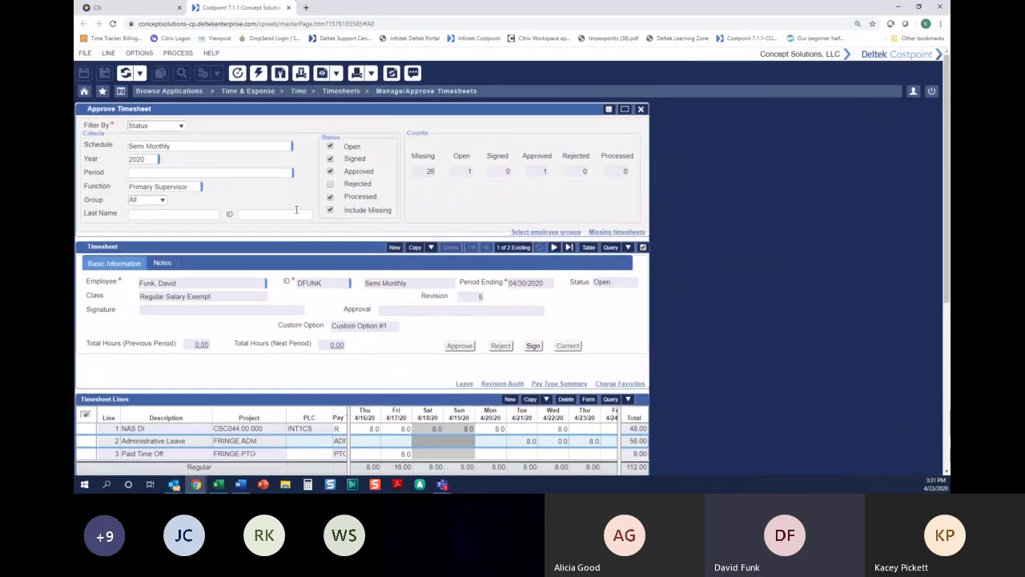
{"action": "scroll", "coordinate": [295, 209], "scroll_direction": "down", "scroll_amount": 1}
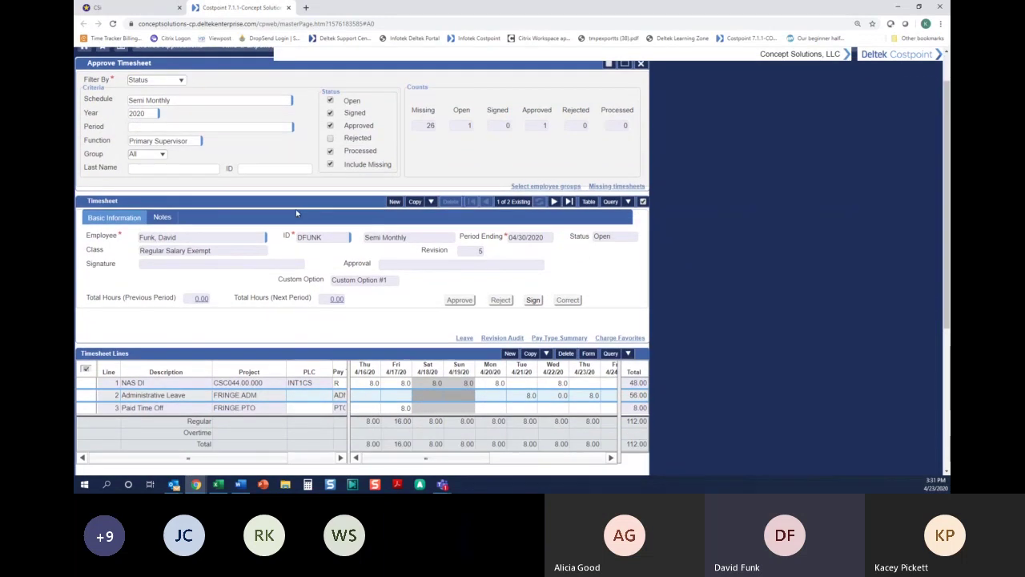
{"action": "scroll", "coordinate": [295, 209], "scroll_direction": "up", "scroll_amount": 1}
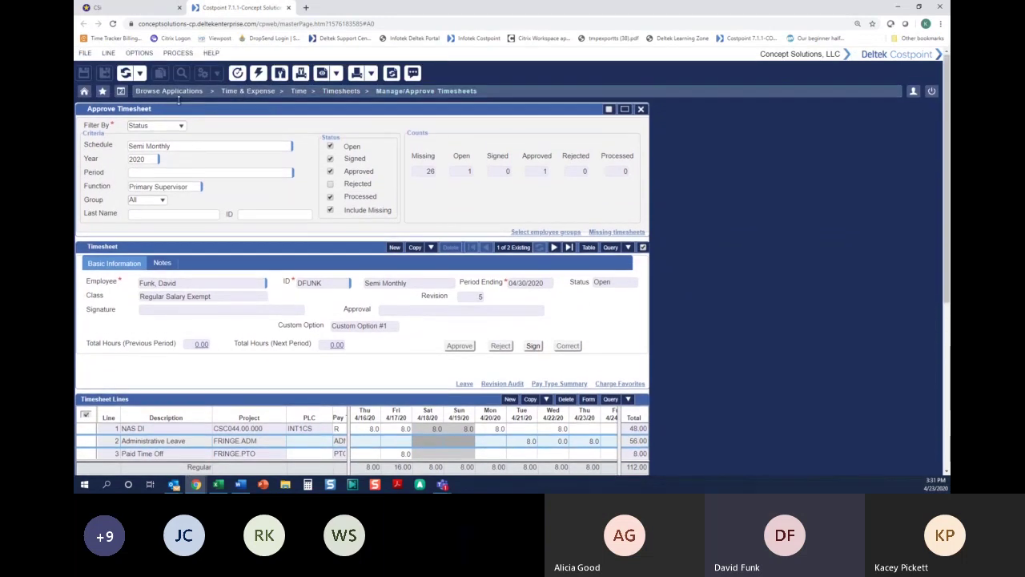
{"action": "left_click", "coordinate": [139, 73]}
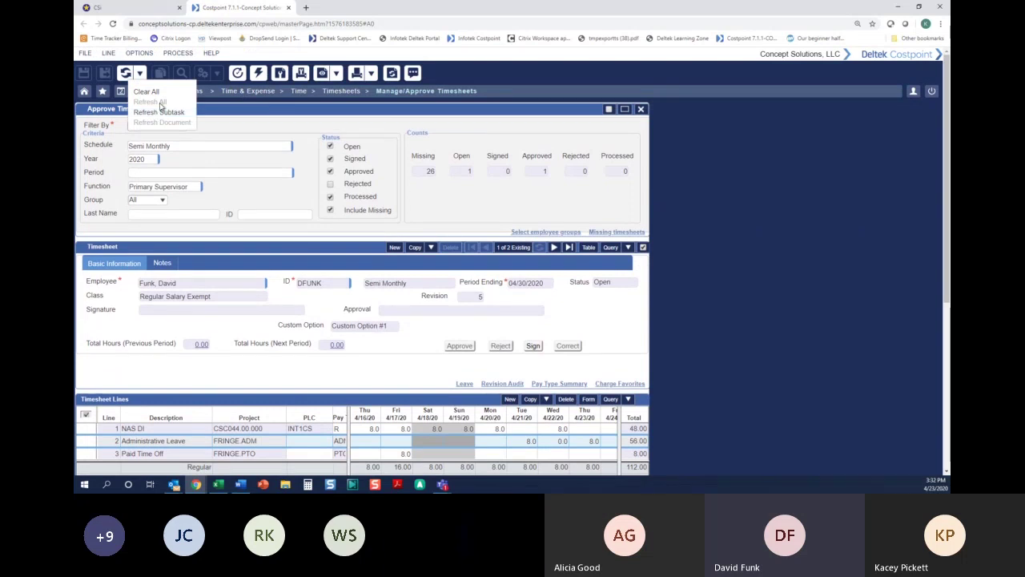
{"action": "left_click", "coordinate": [158, 93]}
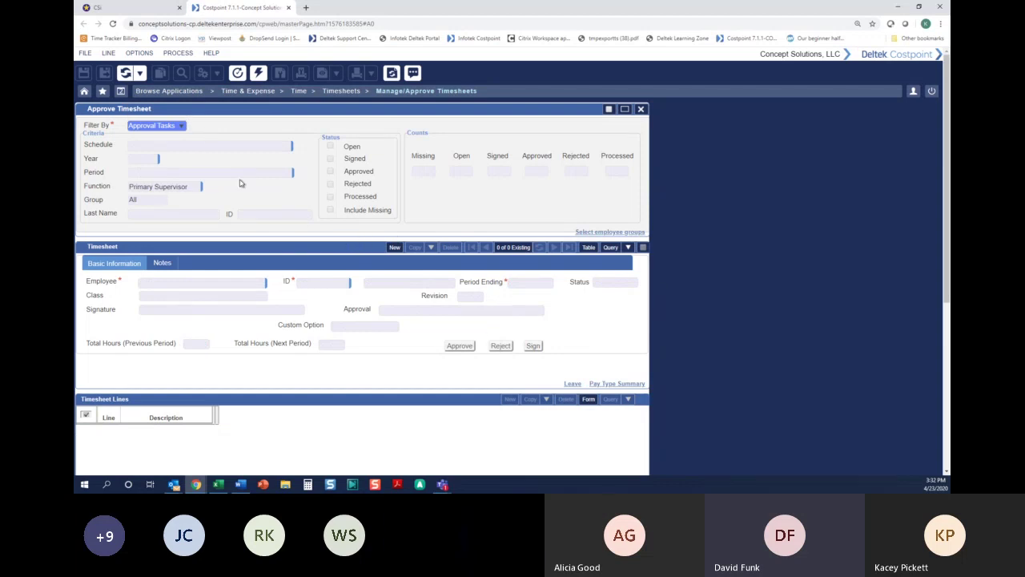
Step: Set Filter By to Status, leaving Open, Signed and Approved checked
{"action": "left_click", "coordinate": [182, 126]}
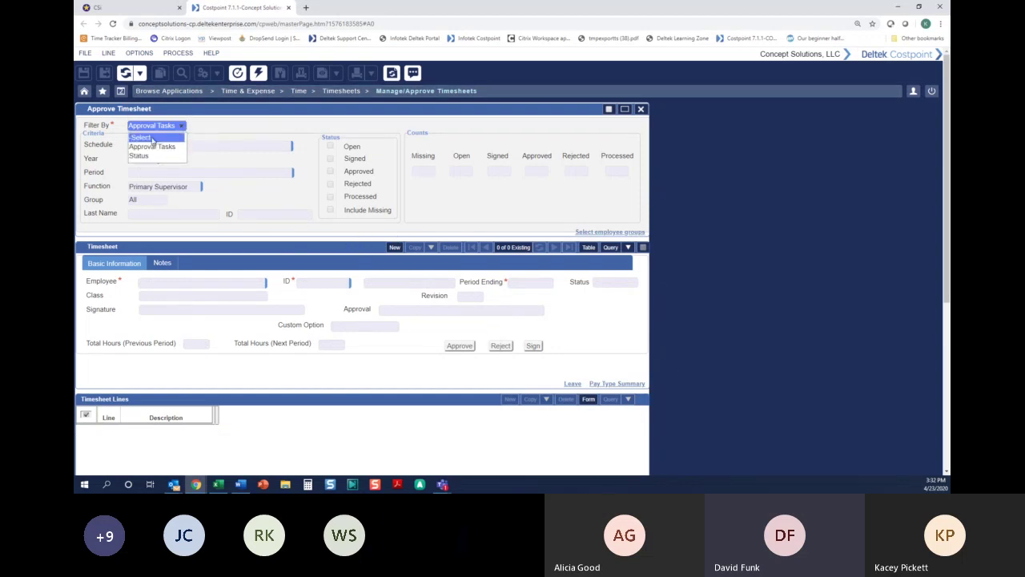
{"action": "left_click", "coordinate": [152, 141]}
{"action": "left_click", "coordinate": [141, 73]}
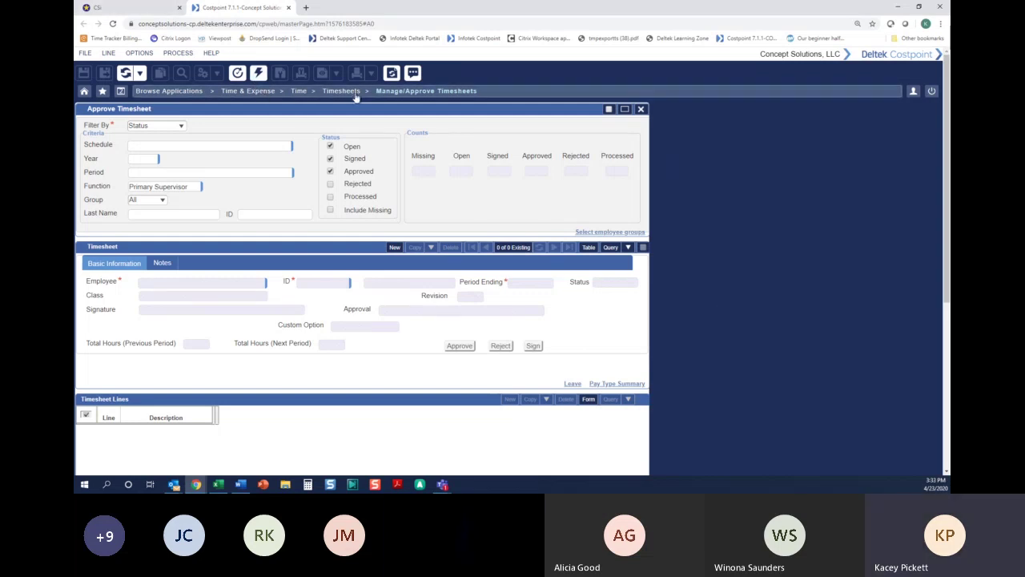
Step: Launch Manage Work Schedule from the applications list to show the April 2020 calendar
{"action": "left_click", "coordinate": [429, 92]}
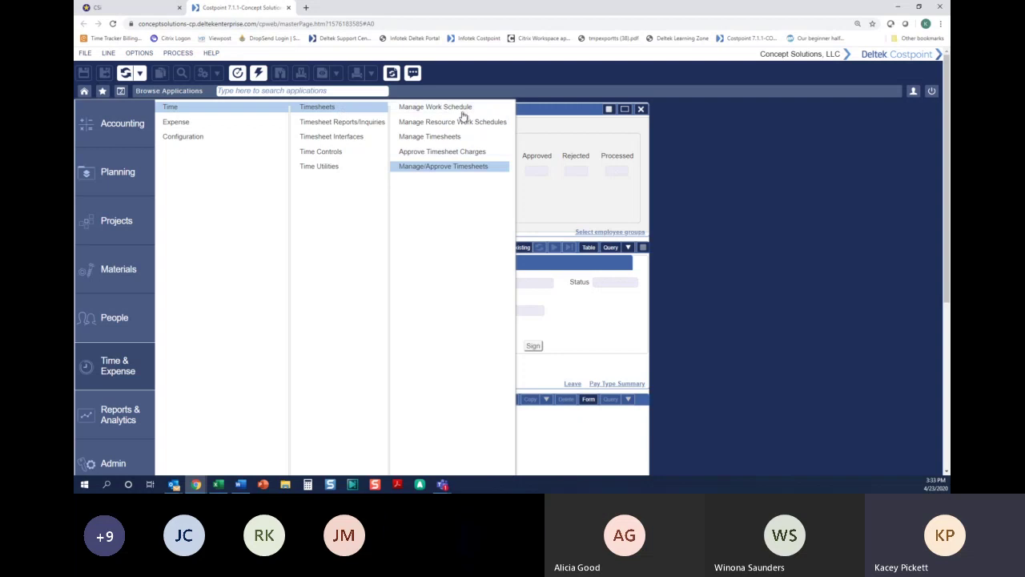
{"action": "left_click", "coordinate": [462, 107]}
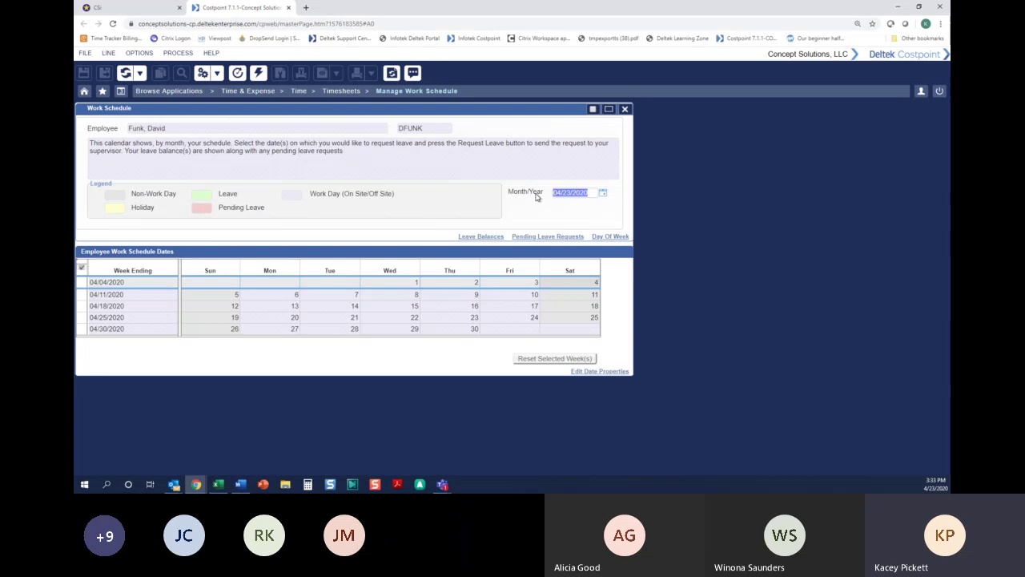
Step: Pick 05/07/2020 in the Month/Year calendar, load it, and select the Monday May 25 holiday
{"action": "left_click", "coordinate": [602, 193]}
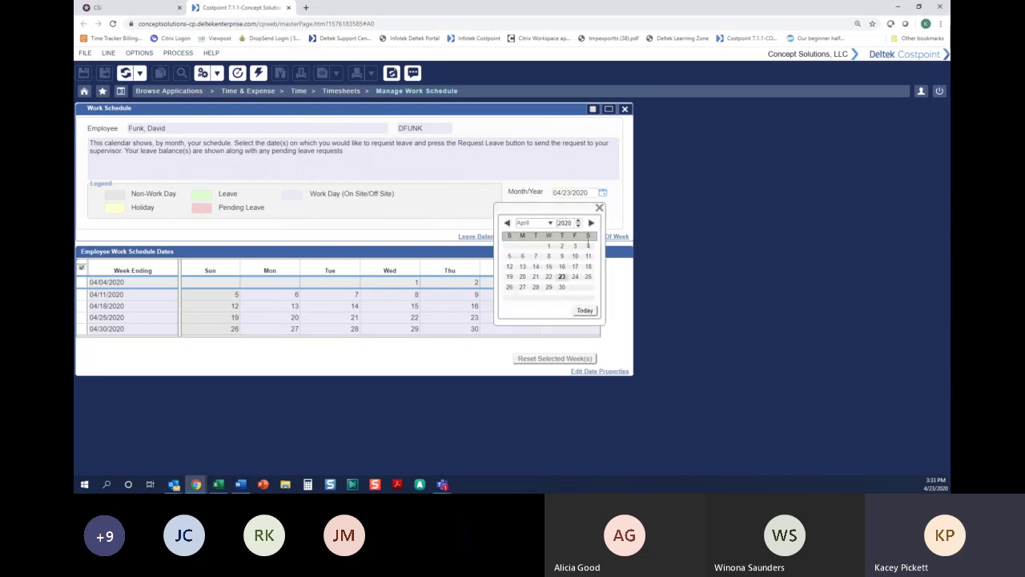
{"action": "left_click", "coordinate": [591, 223]}
{"action": "left_click", "coordinate": [561, 255]}
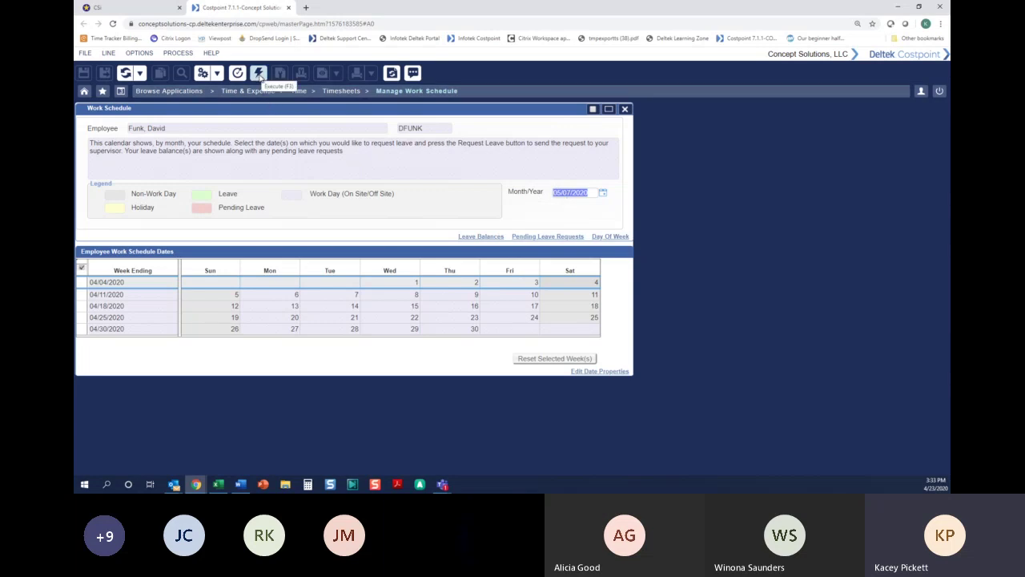
{"action": "left_click", "coordinate": [259, 73]}
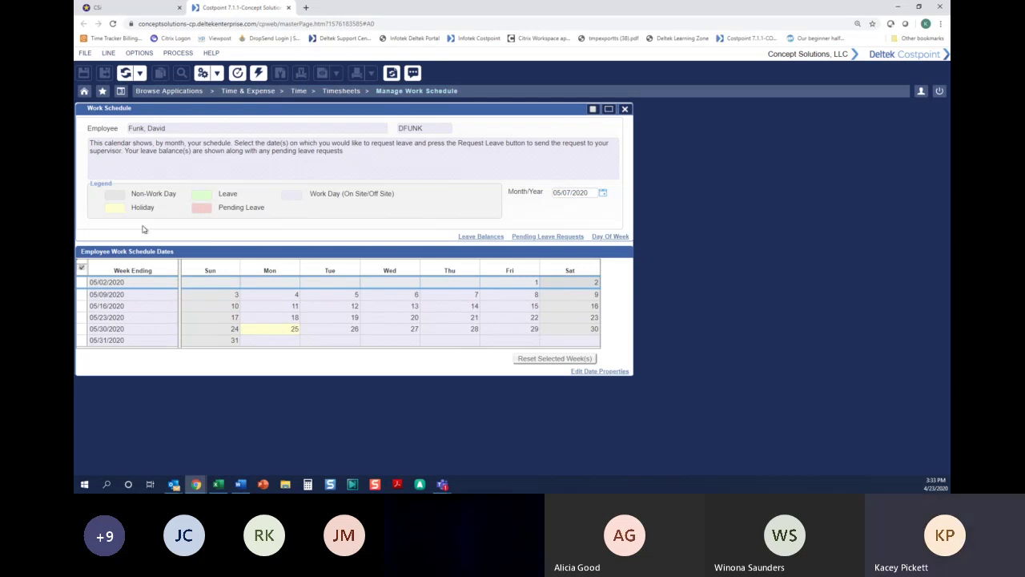
{"action": "left_click", "coordinate": [277, 330]}
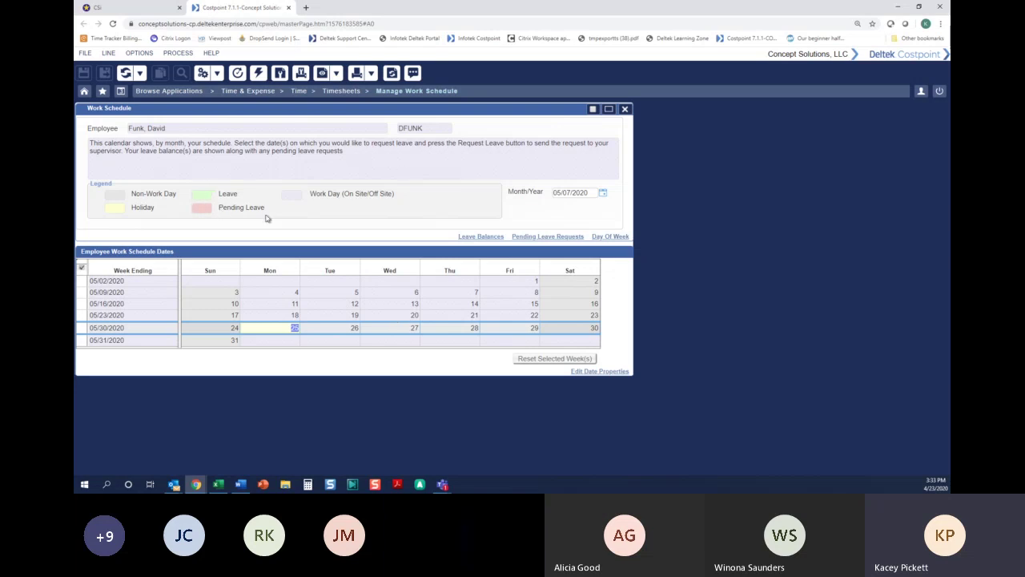
Step: Select the week ending 05/23/2020 and open its Edit Date Properties
{"action": "left_click", "coordinate": [415, 316]}
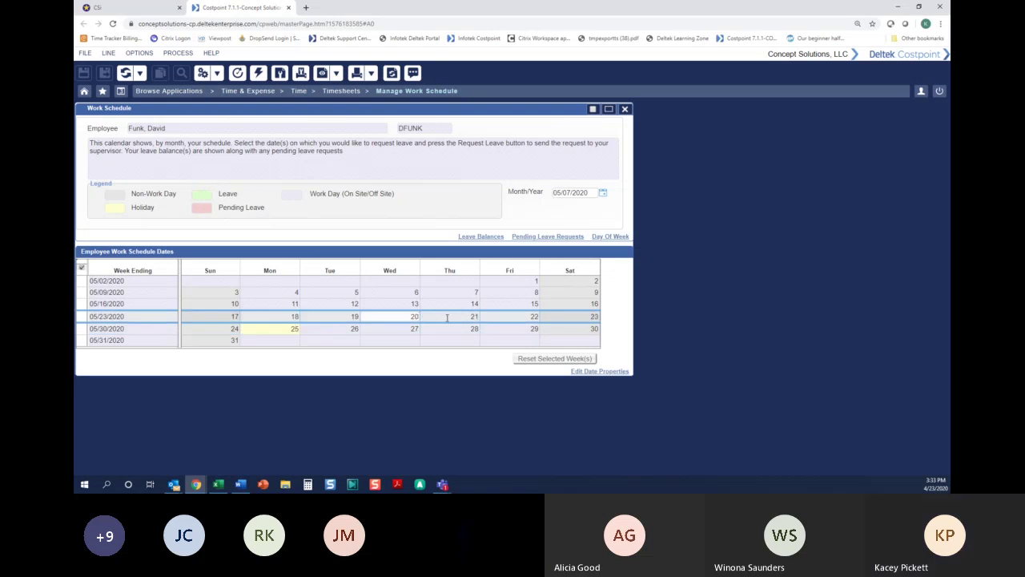
{"action": "left_click", "coordinate": [447, 316]}
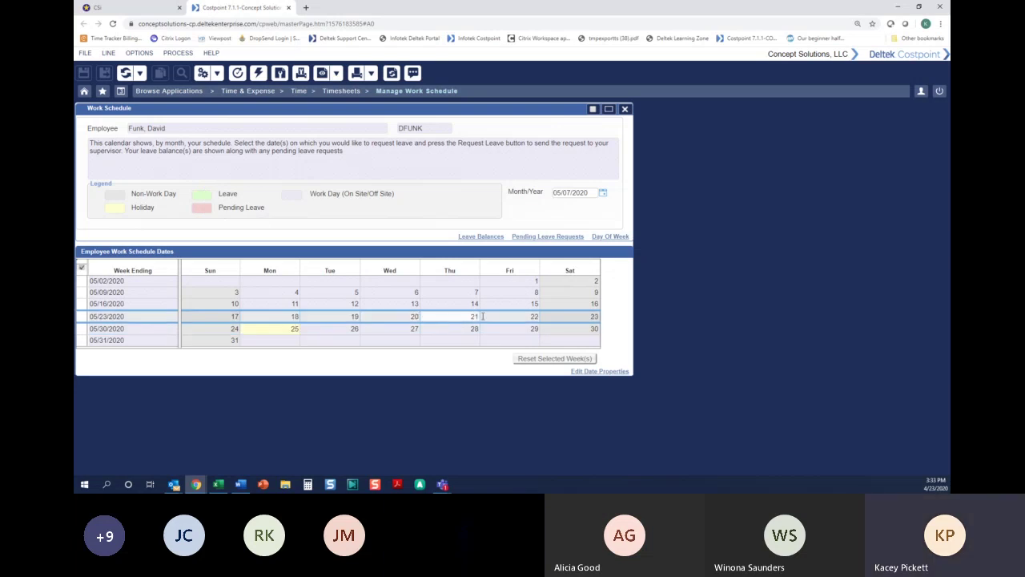
{"action": "left_click", "coordinate": [81, 318]}
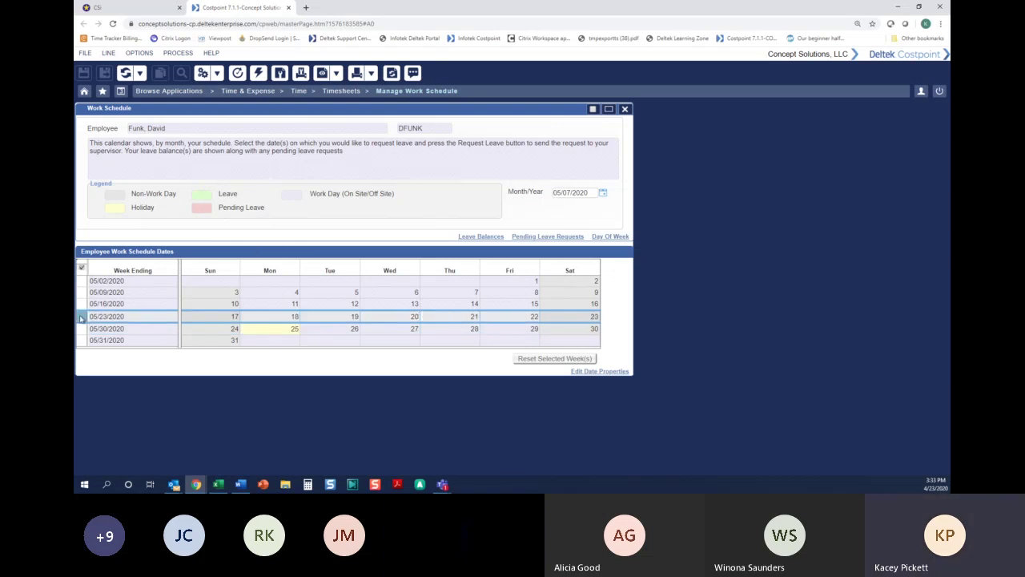
{"action": "left_click", "coordinate": [608, 373]}
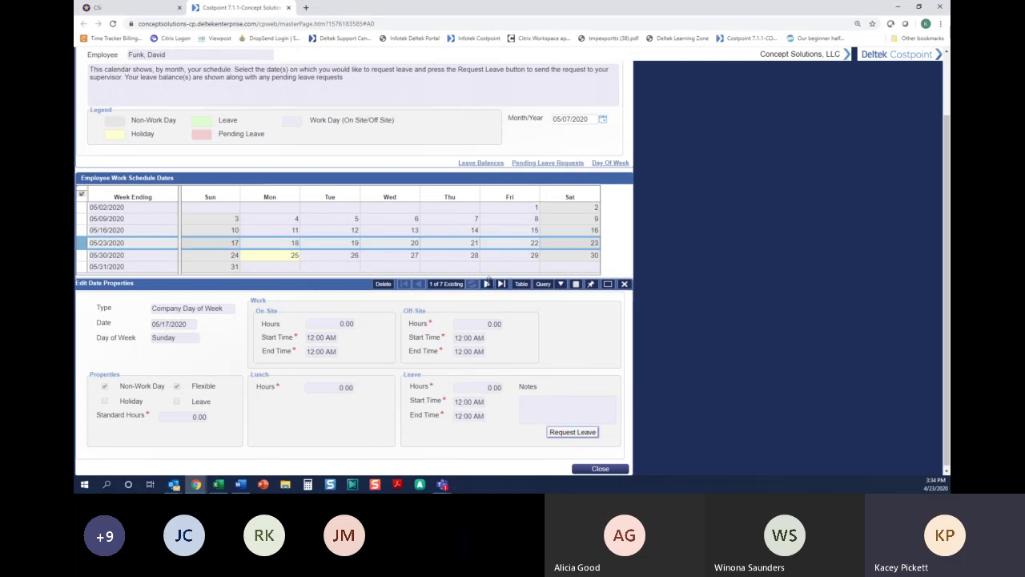
Step: Step through the date records to Thursday 05/21/2020, showing 8.00 on-site hours
{"action": "left_click", "coordinate": [487, 283]}
{"action": "left_click", "coordinate": [487, 283]}
{"action": "left_click", "coordinate": [487, 283]}
{"action": "left_click", "coordinate": [486, 283]}
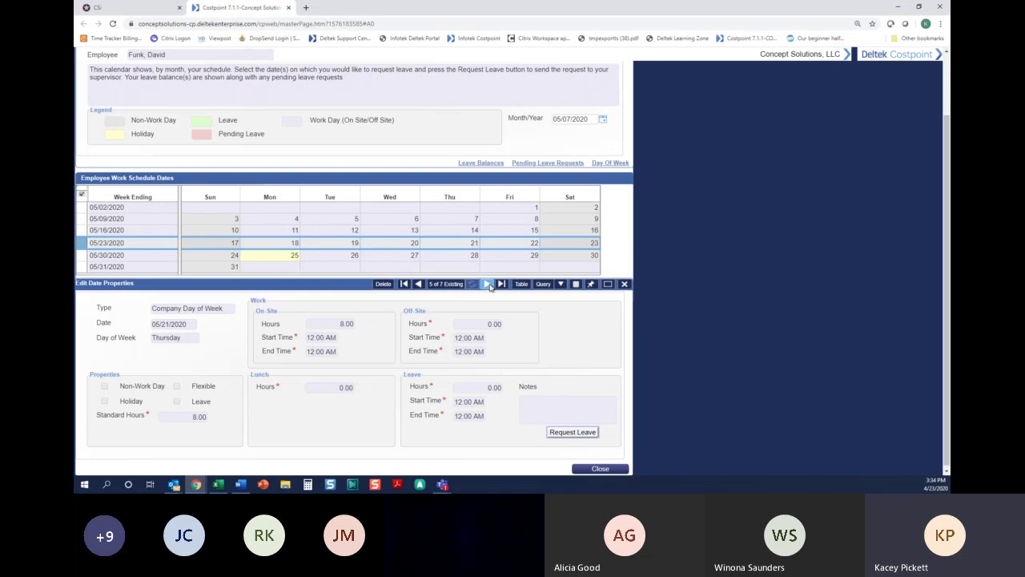
{"action": "left_click", "coordinate": [459, 241]}
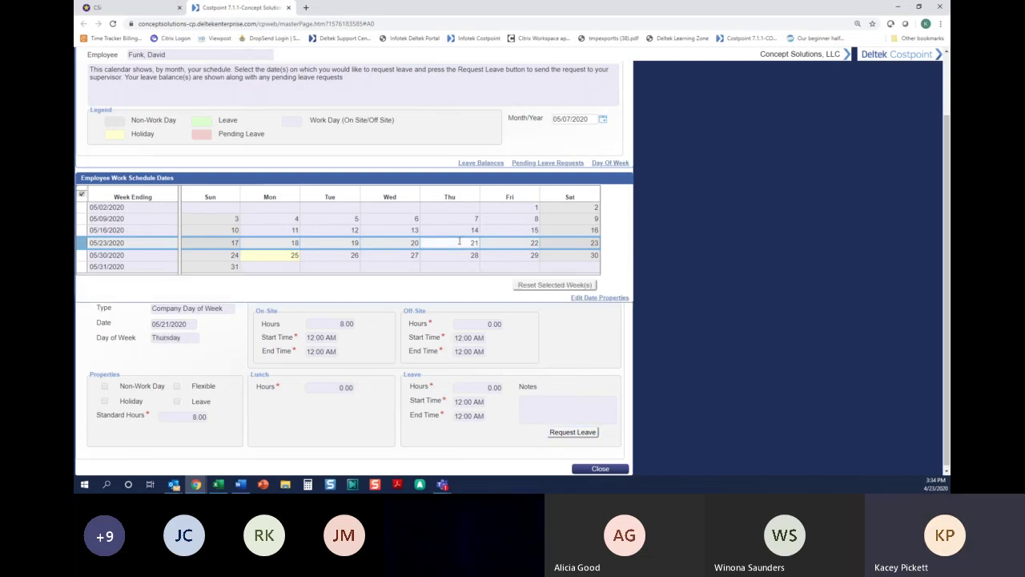
{"action": "left_click", "coordinate": [403, 242]}
{"action": "left_click", "coordinate": [331, 244]}
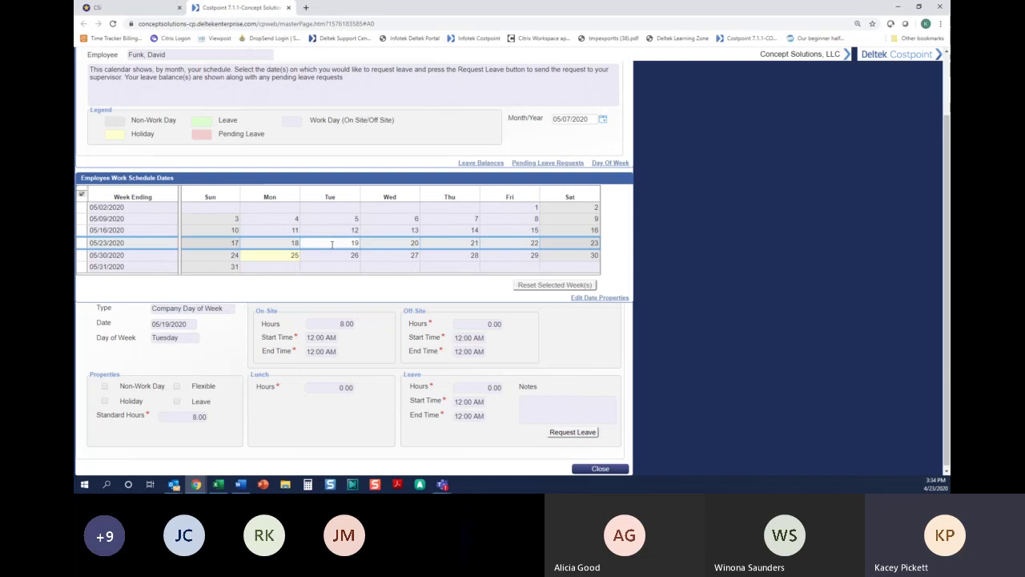
{"action": "left_click", "coordinate": [379, 246]}
{"action": "left_click", "coordinate": [446, 249]}
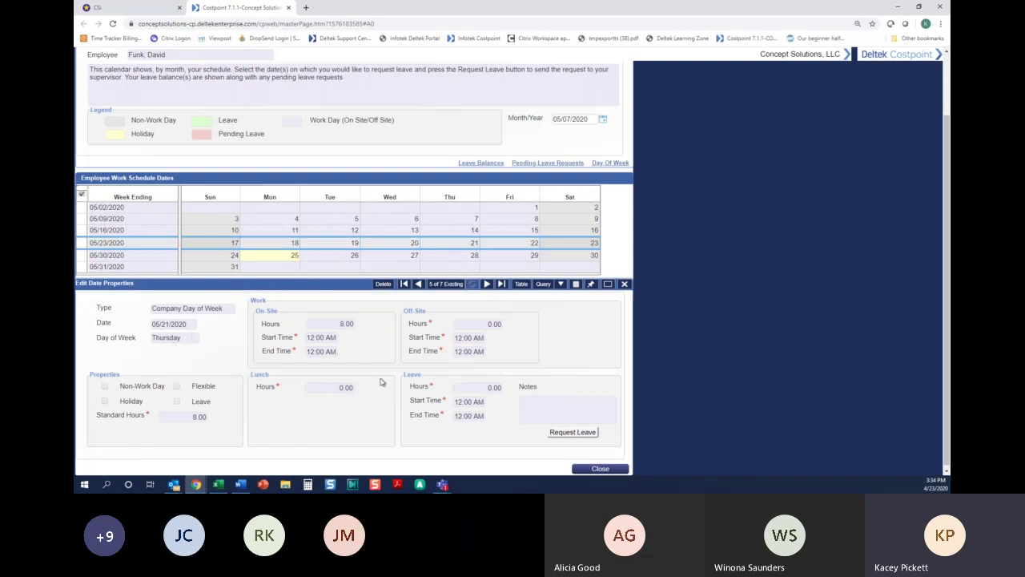
Step: Request 8 leave hours for May 21 with the note 'PTO Request'
{"action": "left_click", "coordinate": [574, 432]}
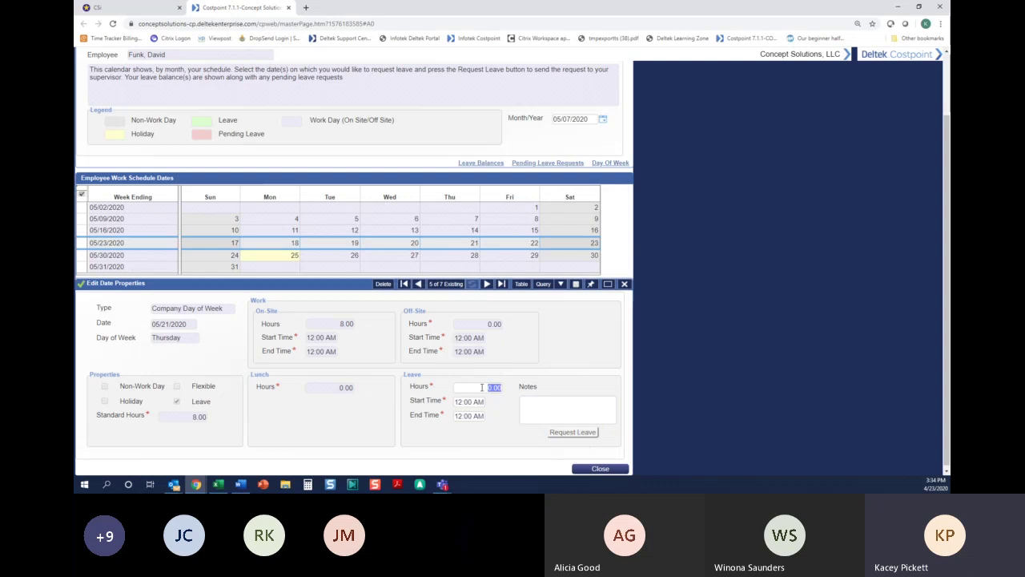
{"action": "type", "text": "8"}
{"action": "left_click", "coordinate": [545, 403]}
{"action": "type", "text": "PTO Requ"}
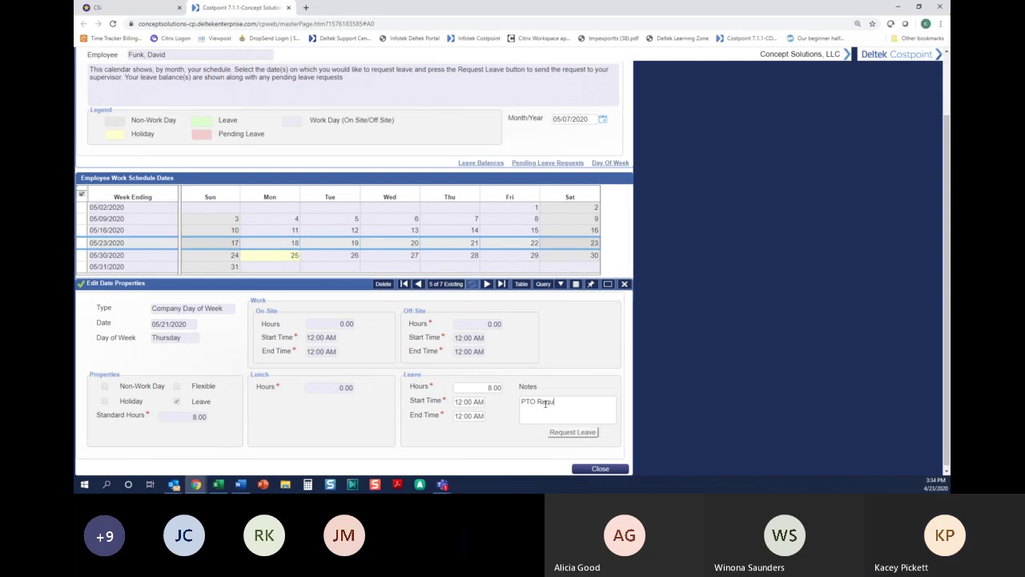
{"action": "type", "text": "est"}
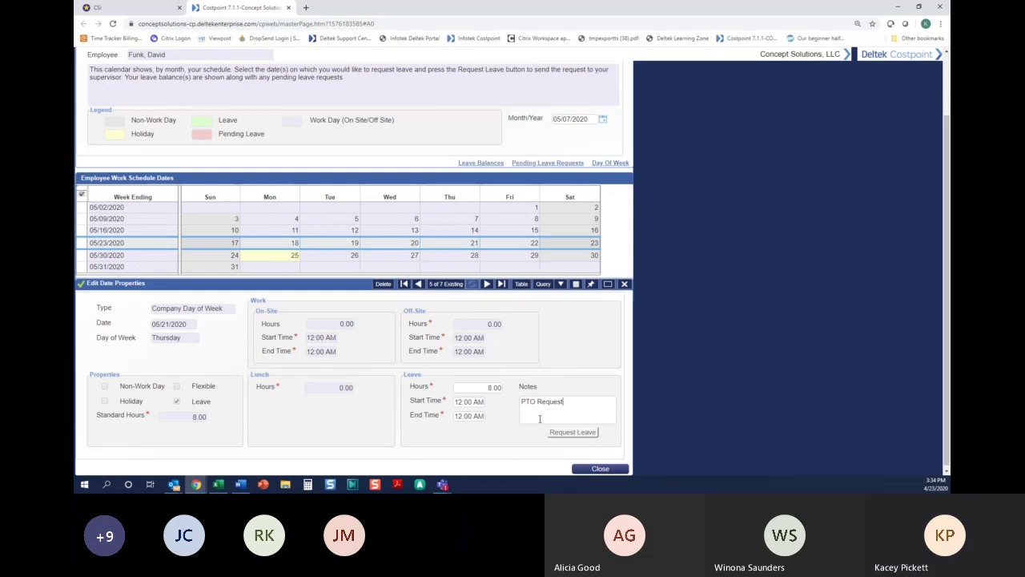
{"action": "scroll", "coordinate": [539, 418], "scroll_direction": "up", "scroll_amount": 2}
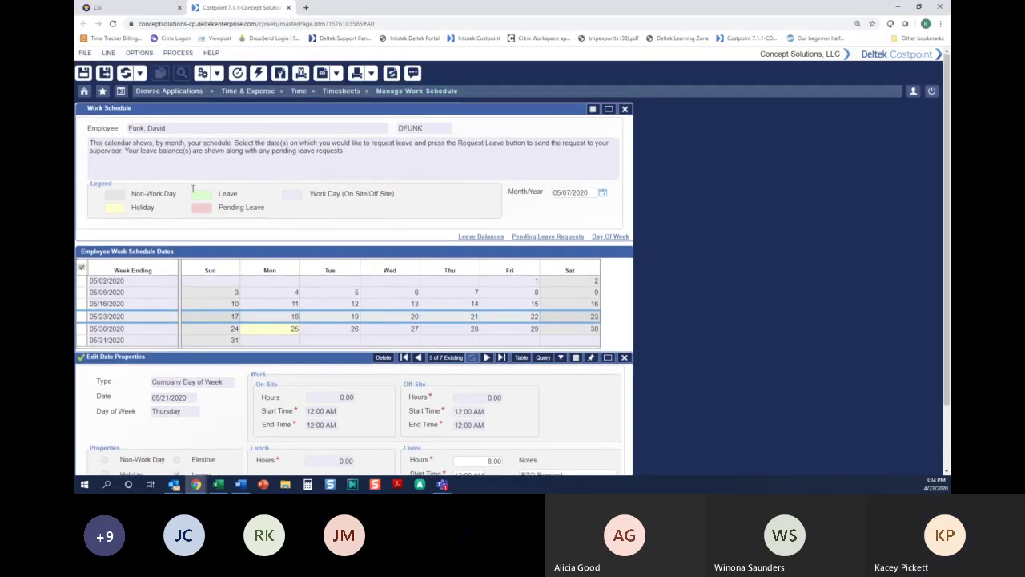
Step: Save the May 21 leave request, dismiss the confirmation, and view Friday May 22
{"action": "left_click", "coordinate": [104, 74]}
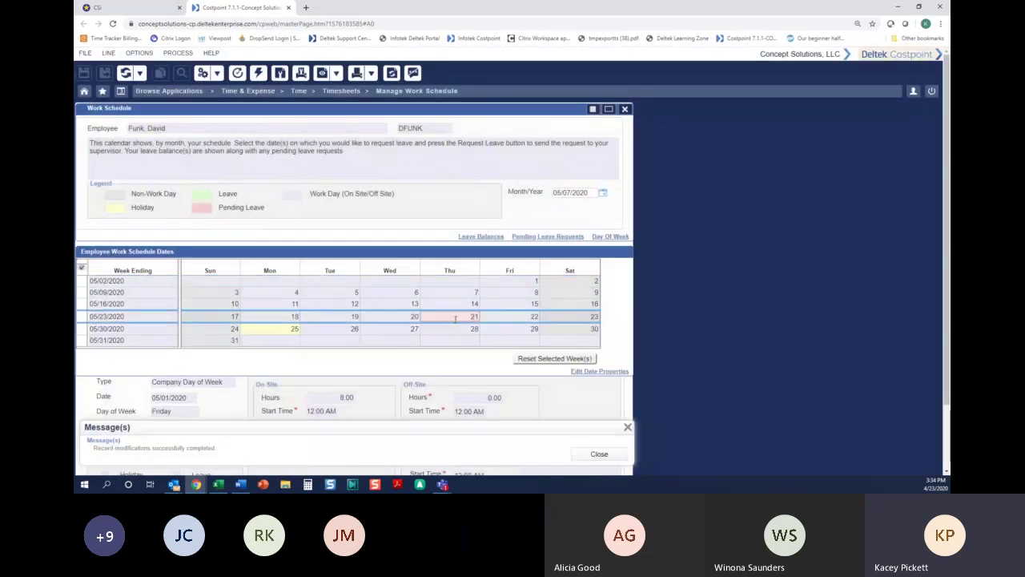
{"action": "left_click", "coordinate": [604, 455]}
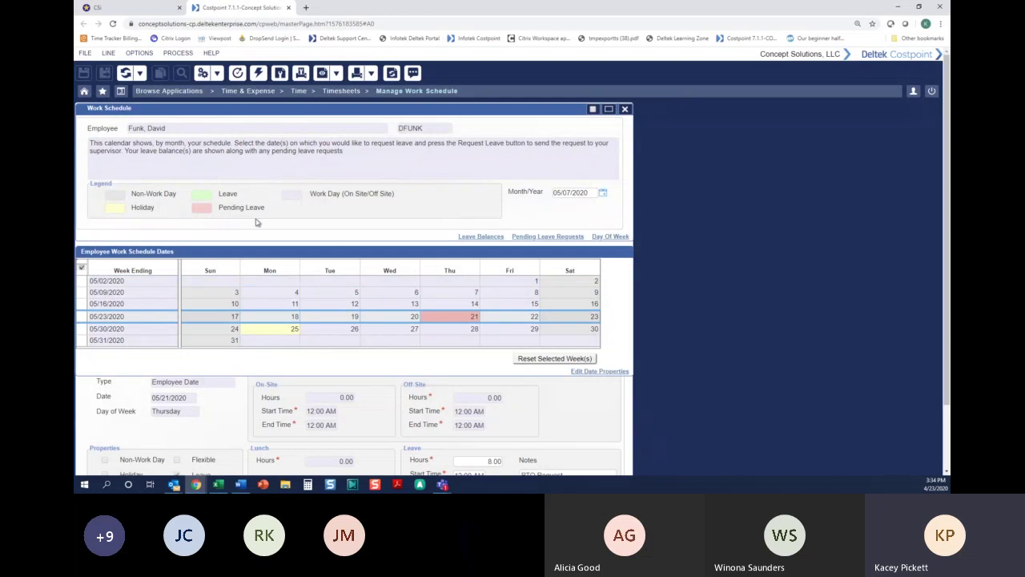
{"action": "scroll", "coordinate": [540, 395], "scroll_direction": "down", "scroll_amount": 1}
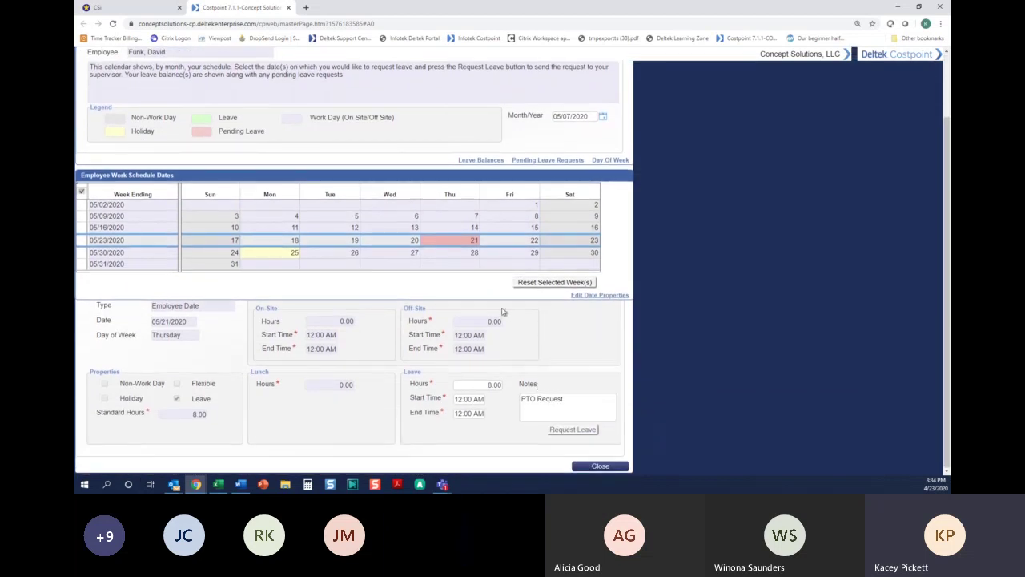
{"action": "left_click", "coordinate": [482, 237]}
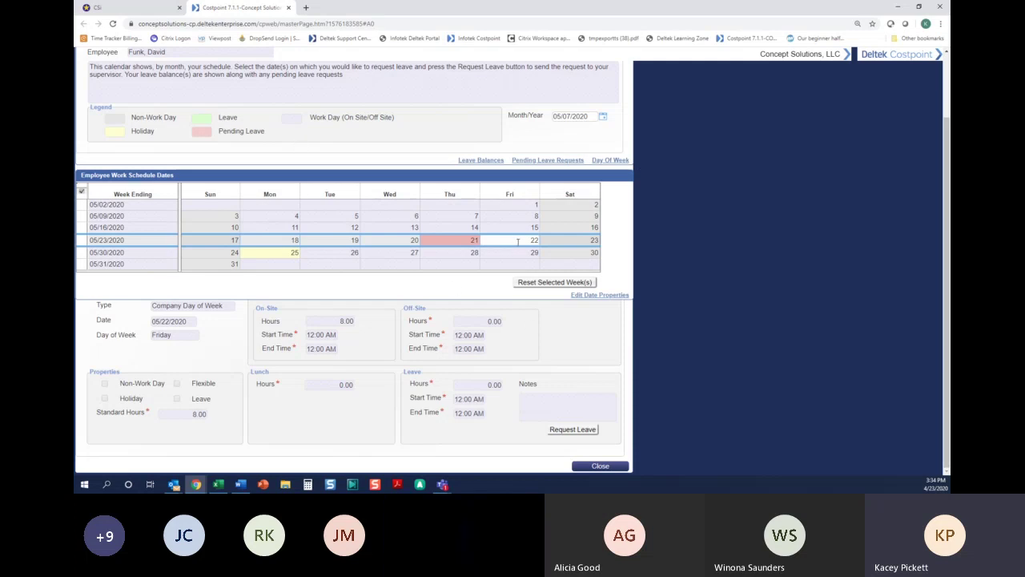
Step: Request 9 leave hours for Friday 05/22 and save it
{"action": "scroll", "coordinate": [517, 241], "scroll_direction": "up", "scroll_amount": 2}
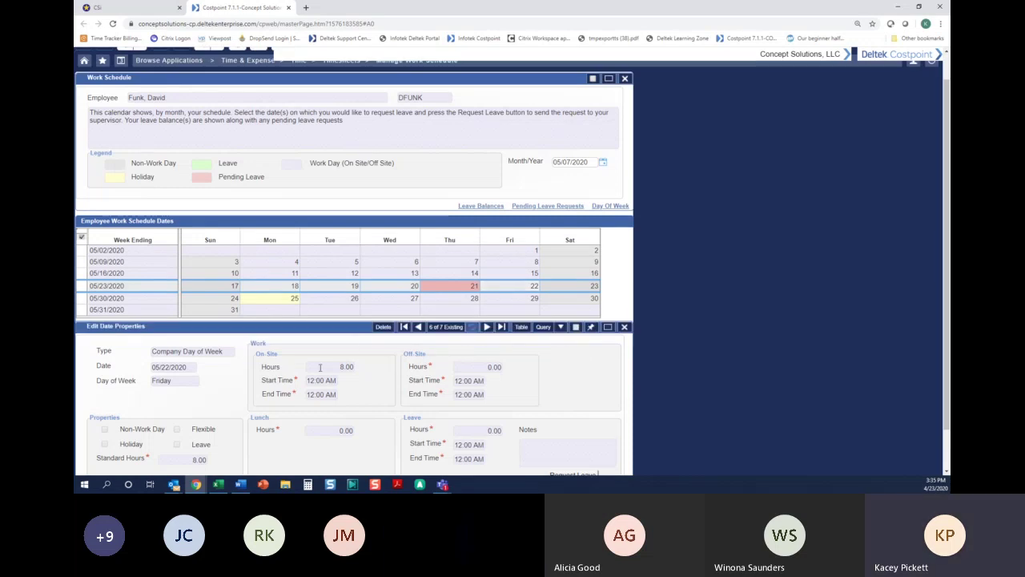
{"action": "scroll", "coordinate": [342, 368], "scroll_direction": "down", "scroll_amount": 2}
{"action": "left_click", "coordinate": [485, 401]}
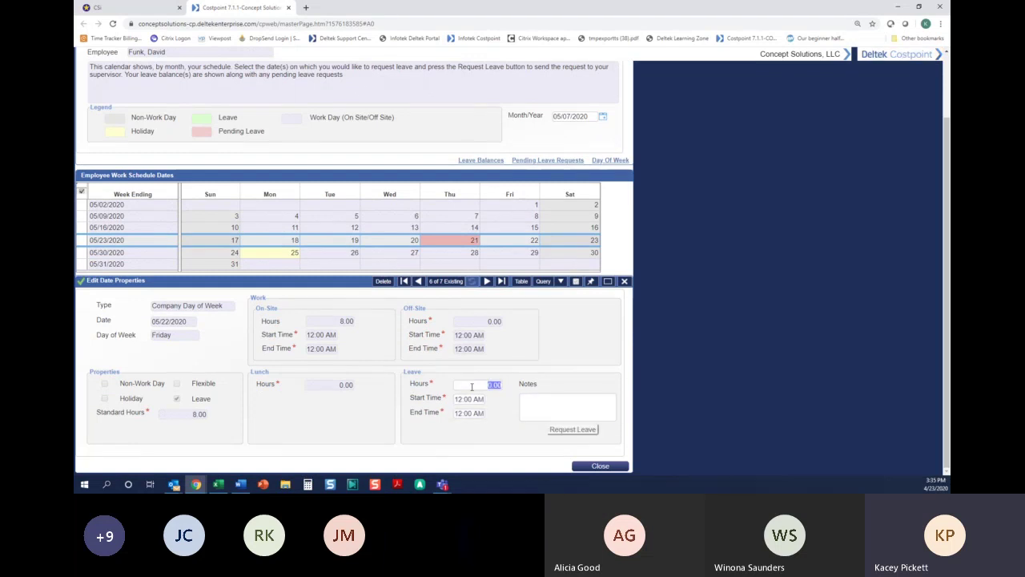
{"action": "type", "text": "9"}
{"action": "scroll", "coordinate": [99, 60], "scroll_direction": "up", "scroll_amount": 3}
{"action": "left_click", "coordinate": [105, 72]}
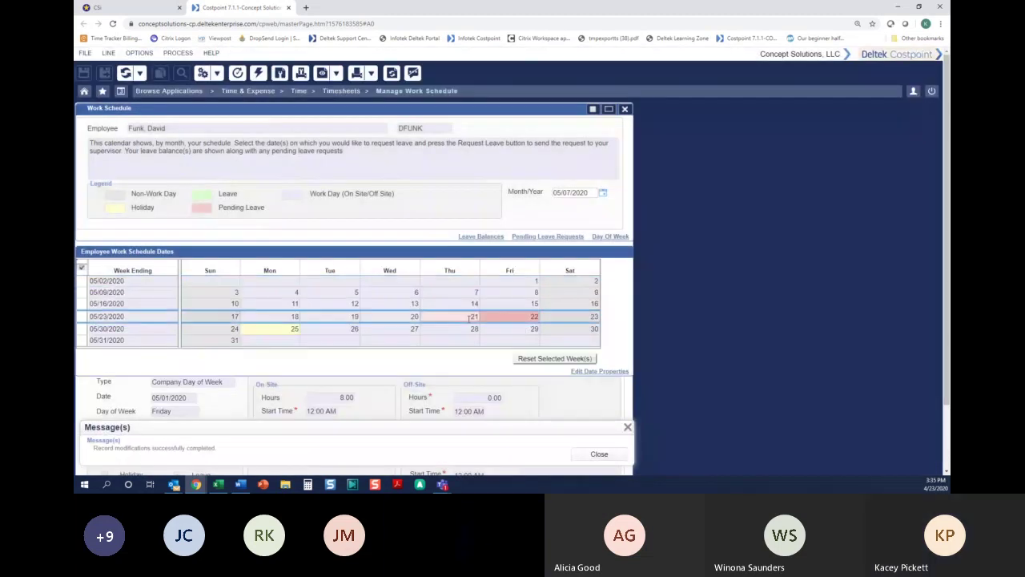
Step: Delete the Thursday 05/21 leave record and save the deletion
{"action": "left_click", "coordinate": [471, 318]}
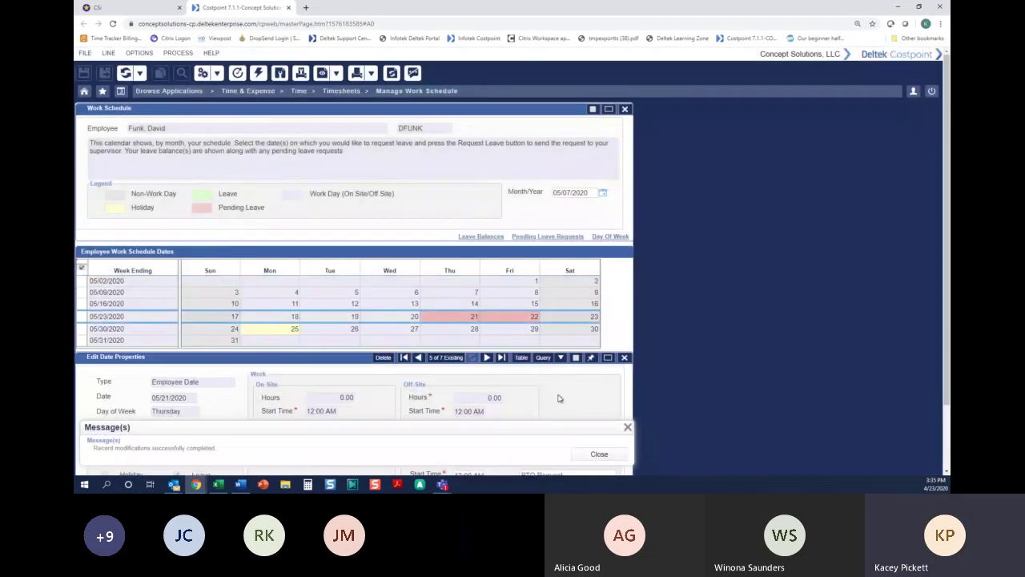
{"action": "left_click", "coordinate": [465, 332]}
{"action": "left_click", "coordinate": [599, 371]}
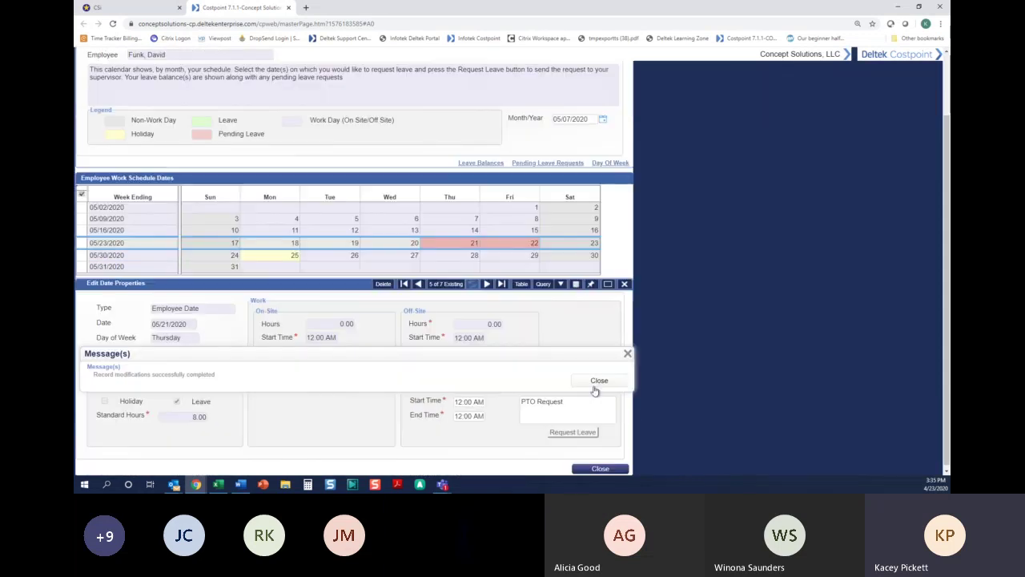
{"action": "left_click", "coordinate": [599, 381]}
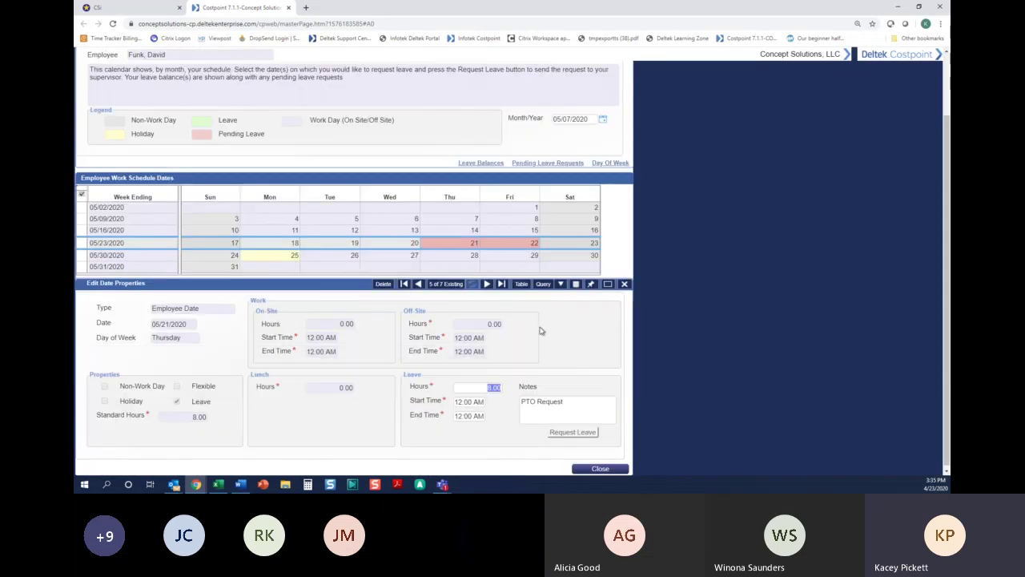
{"action": "left_click", "coordinate": [383, 283]}
{"action": "scroll", "coordinate": [100, 97], "scroll_direction": "up", "scroll_amount": 1}
{"action": "left_click", "coordinate": [104, 73]}
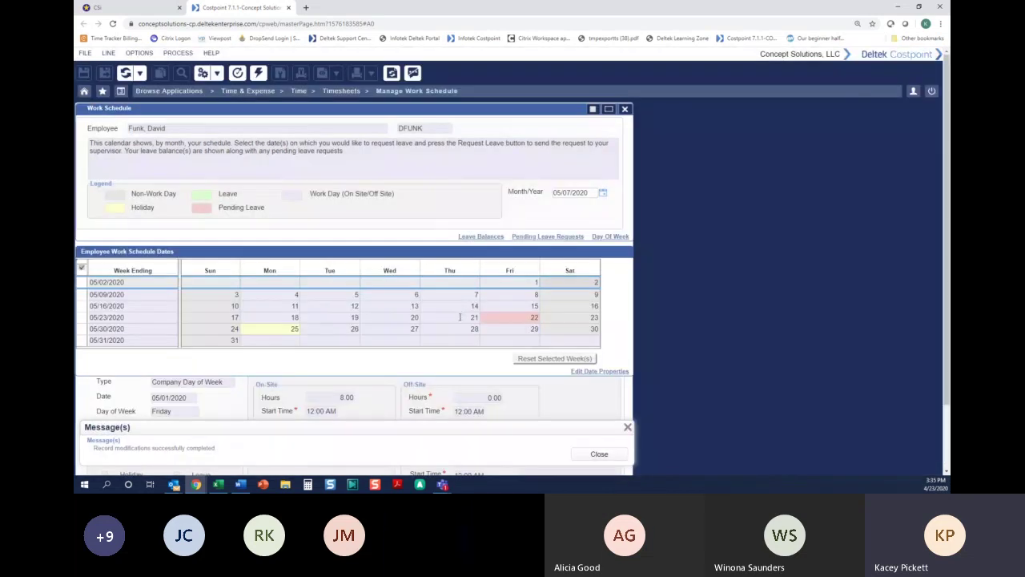
Step: Reset the week ending 05/23/2020 to clear its remaining pending leave
{"action": "left_click", "coordinate": [456, 316]}
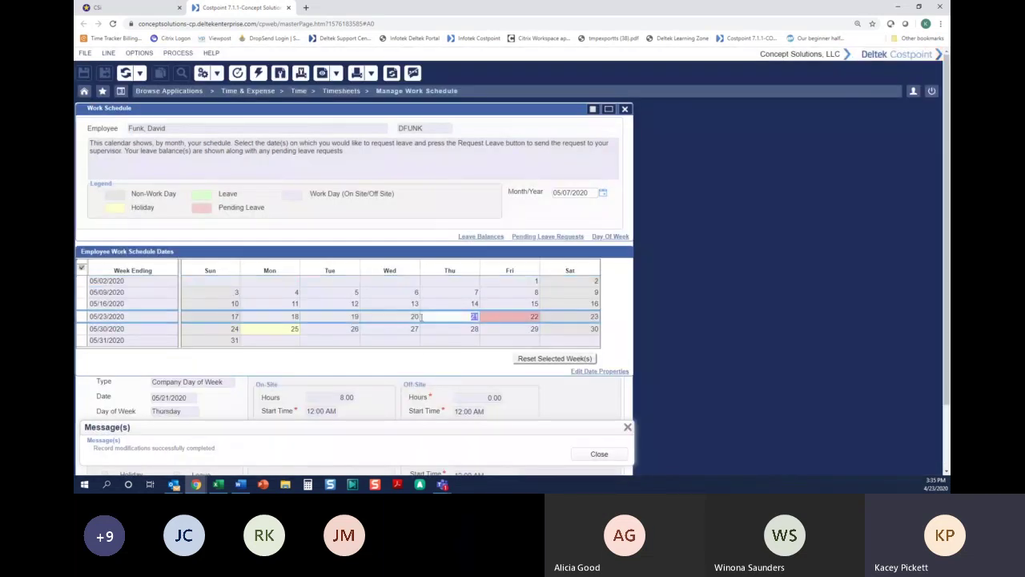
{"action": "left_click", "coordinate": [490, 317]}
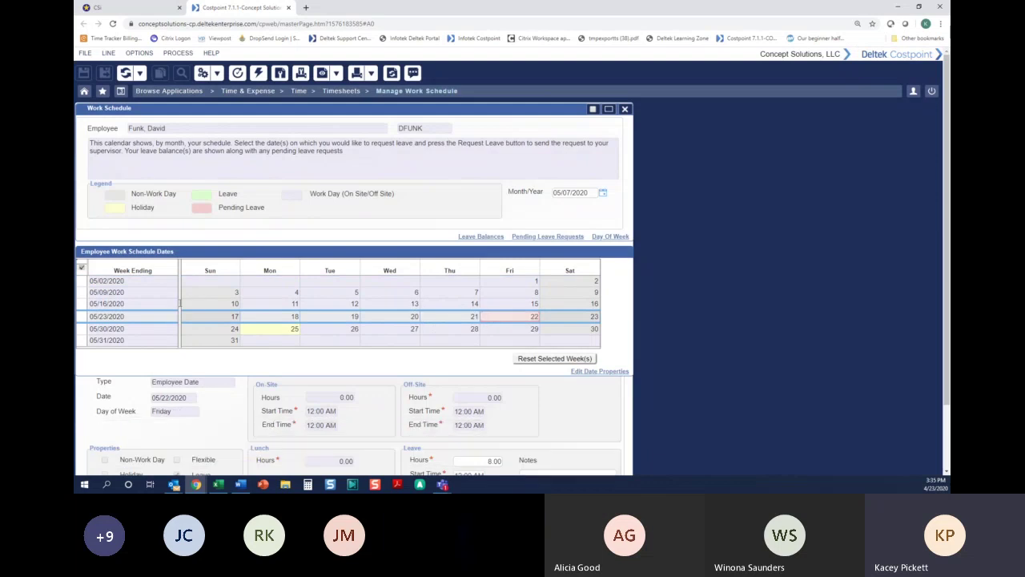
{"action": "left_click", "coordinate": [81, 318]}
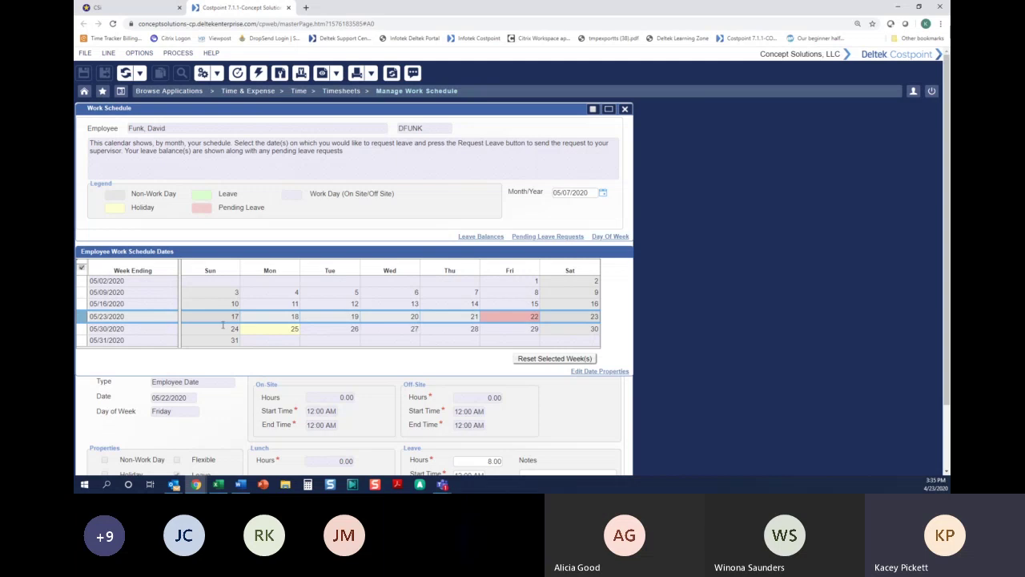
{"action": "left_click", "coordinate": [575, 360]}
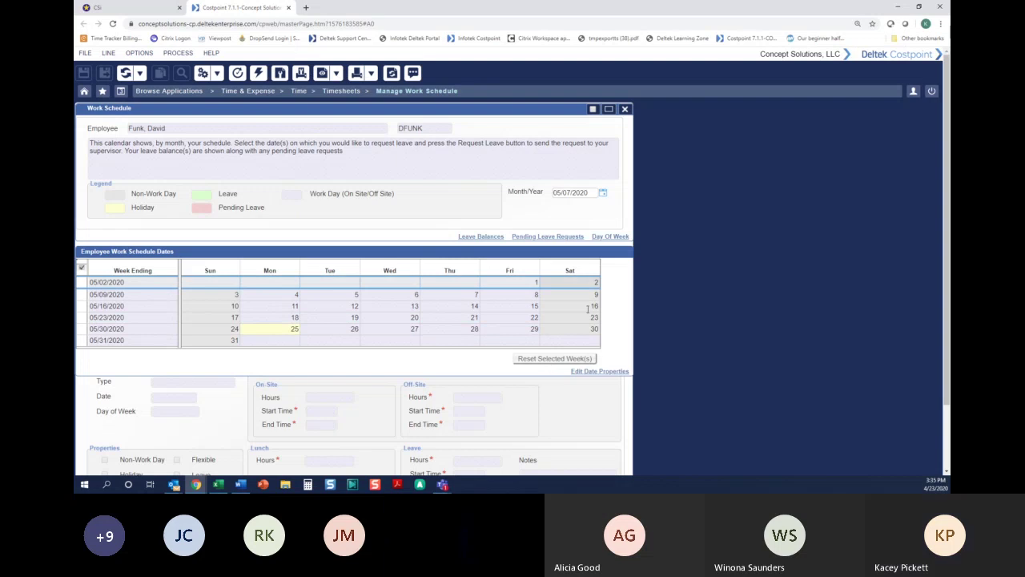
{"action": "left_click", "coordinate": [527, 332]}
Step: Request and save 8 leave hours for Friday 05/29/2020
{"action": "left_click", "coordinate": [579, 372]}
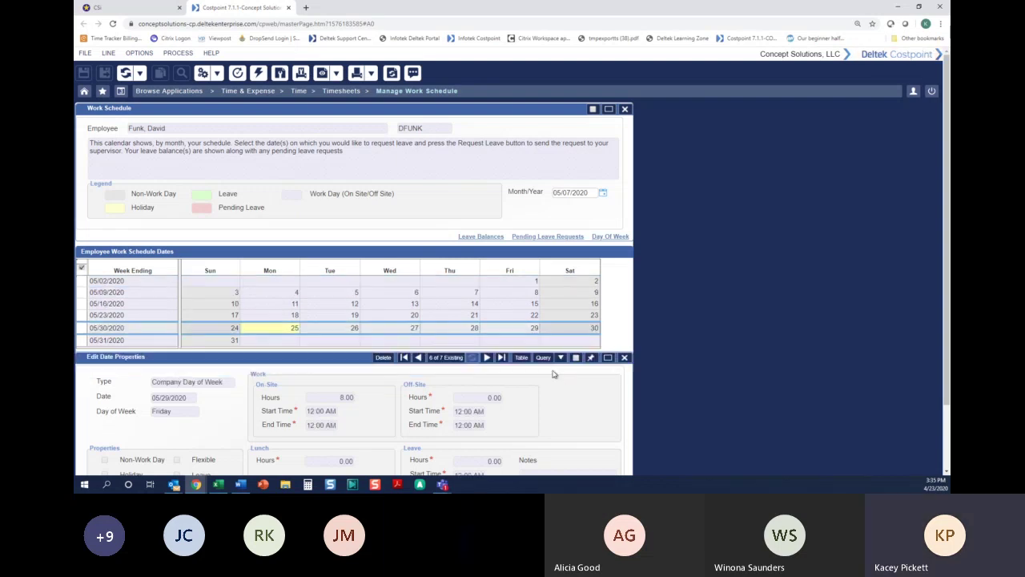
{"action": "scroll", "coordinate": [529, 417], "scroll_direction": "down", "scroll_amount": 1}
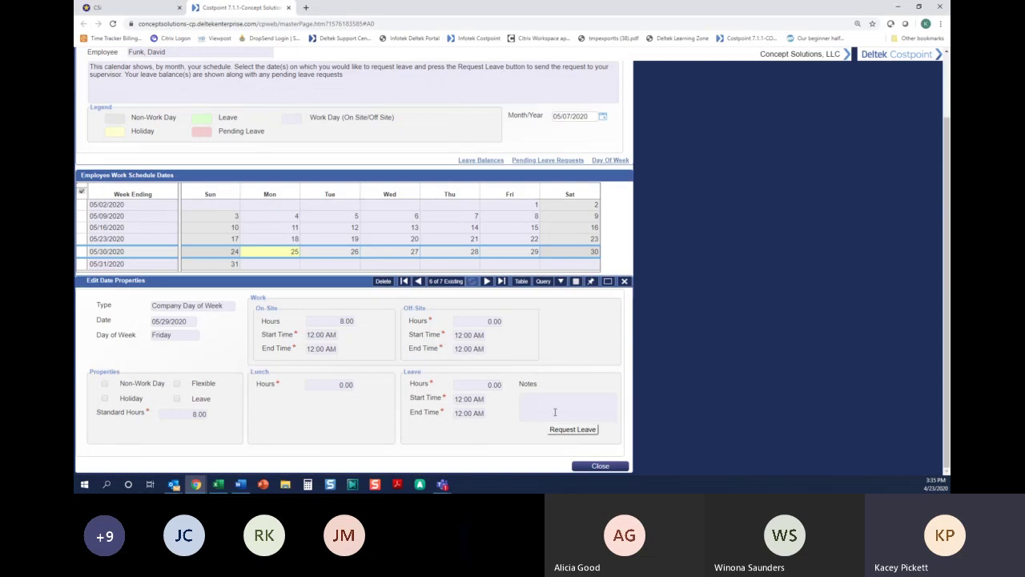
{"action": "left_click", "coordinate": [571, 429]}
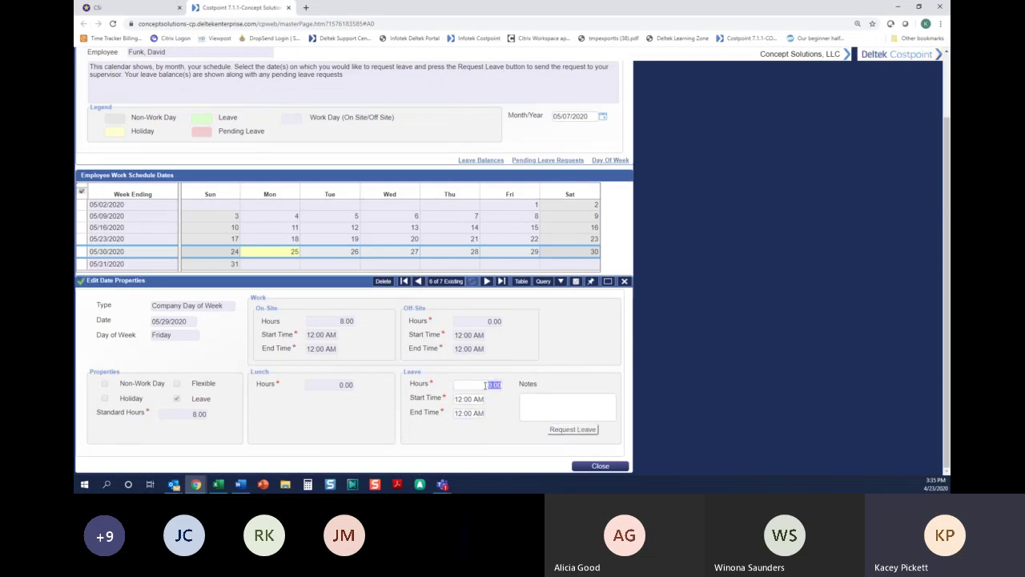
{"action": "type", "text": "8"}
{"action": "key", "text": "Tab"}
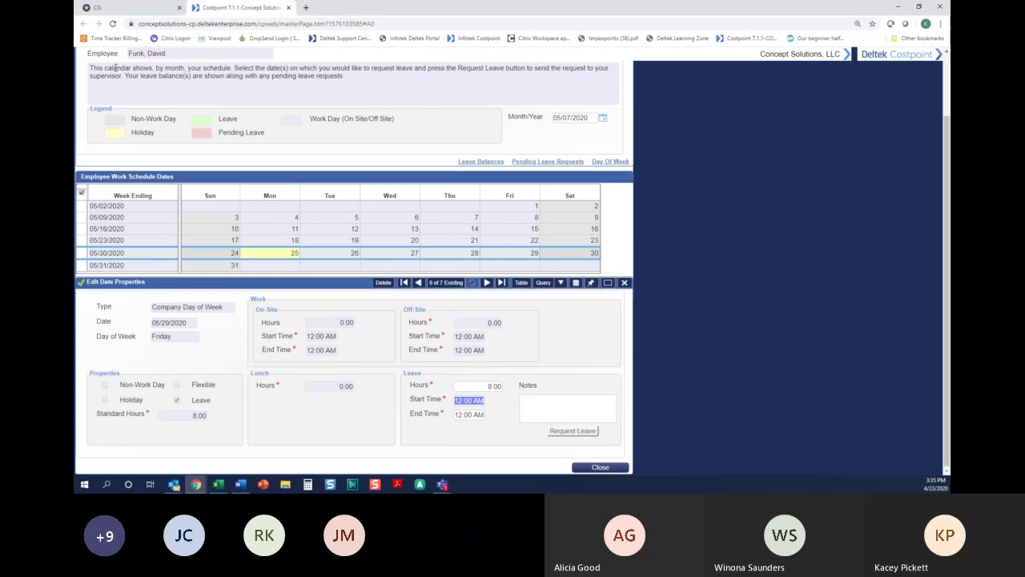
{"action": "key", "text": "ctrl+s"}
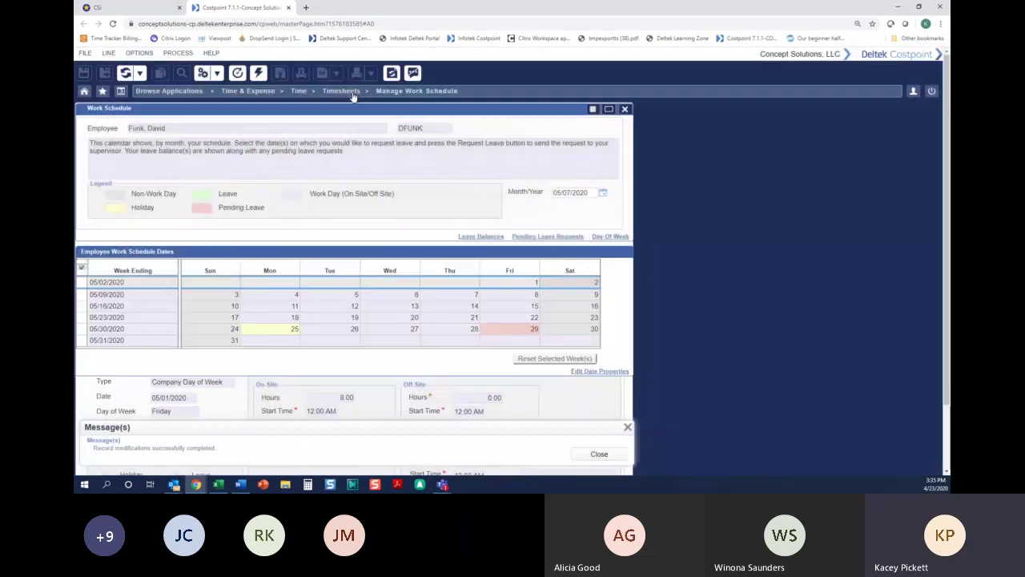
{"action": "left_click", "coordinate": [352, 93]}
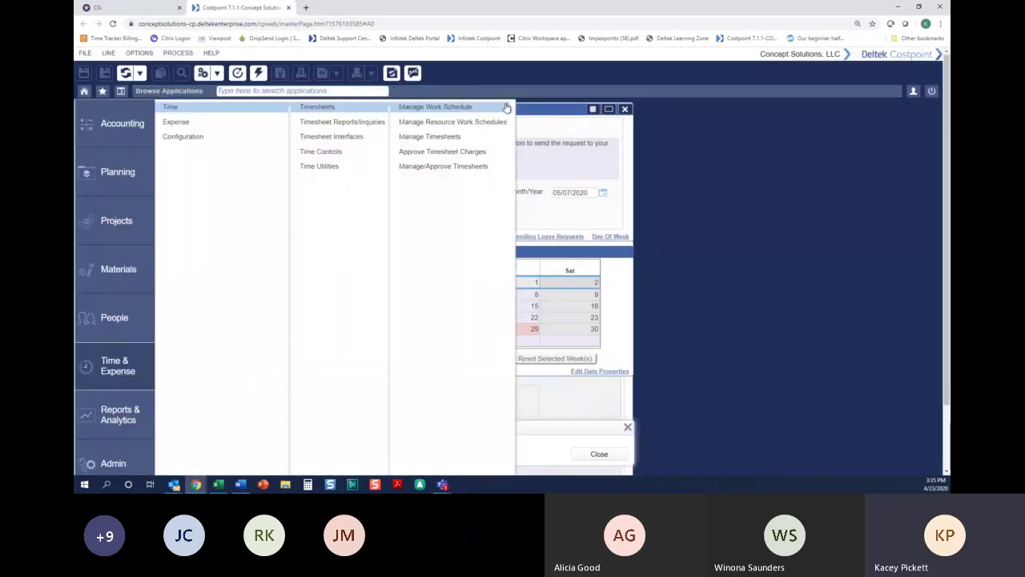
Step: Open Manage Resource Work Schedules, set Work Schedule Date to 05/21/2020, and execute
{"action": "left_click", "coordinate": [465, 123]}
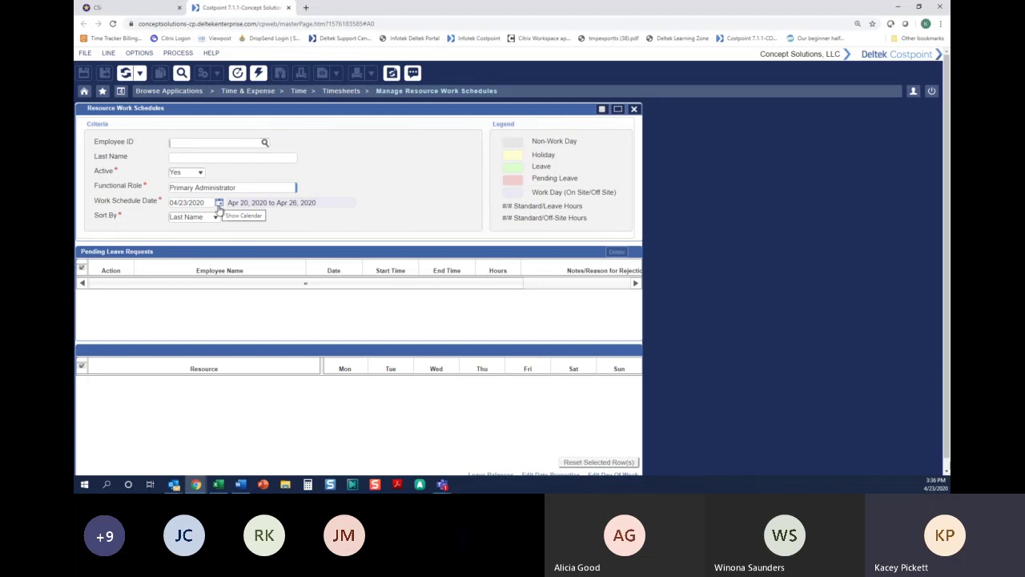
{"action": "left_click", "coordinate": [219, 203]}
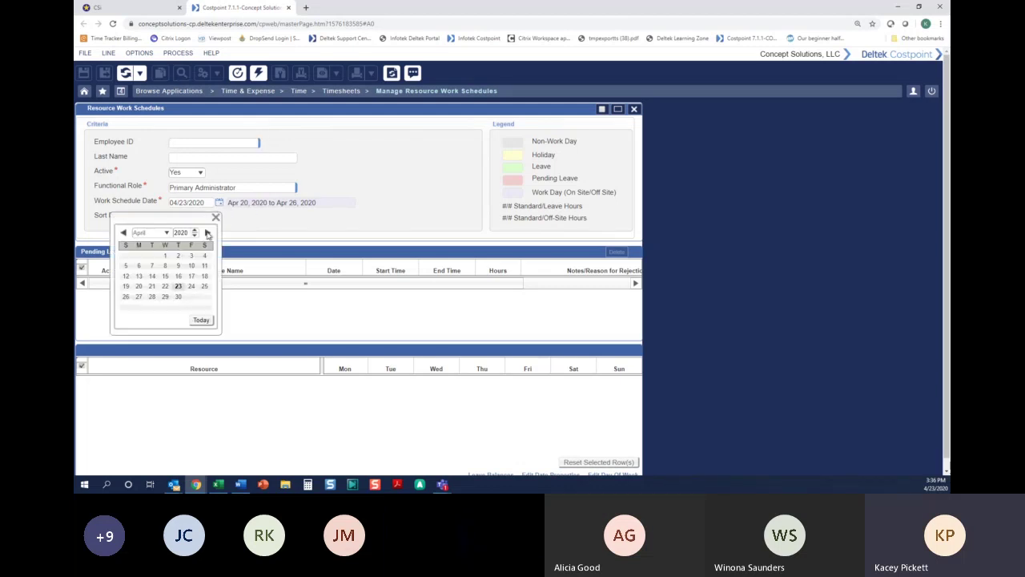
{"action": "left_click", "coordinate": [208, 233]}
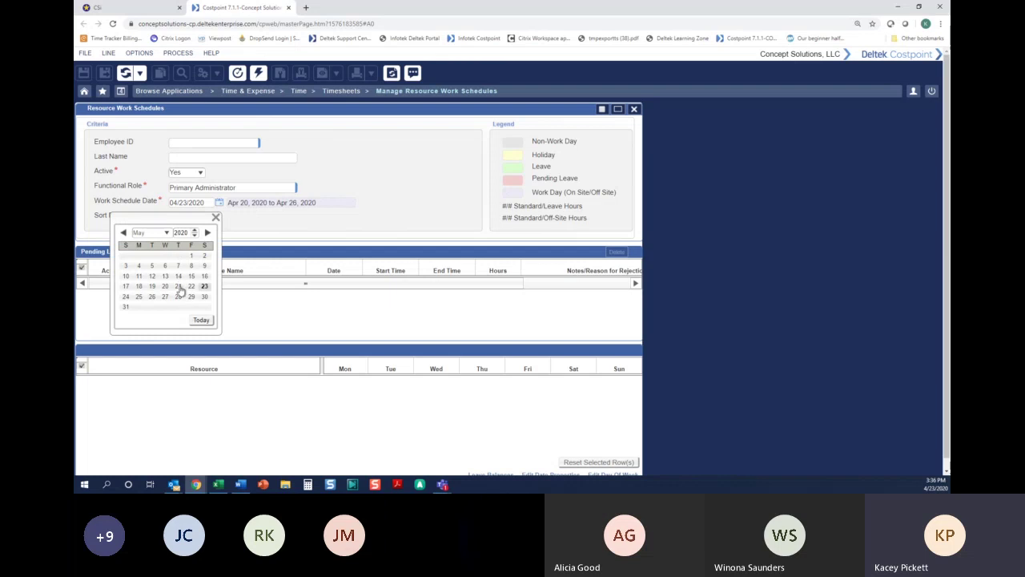
{"action": "left_click", "coordinate": [178, 287]}
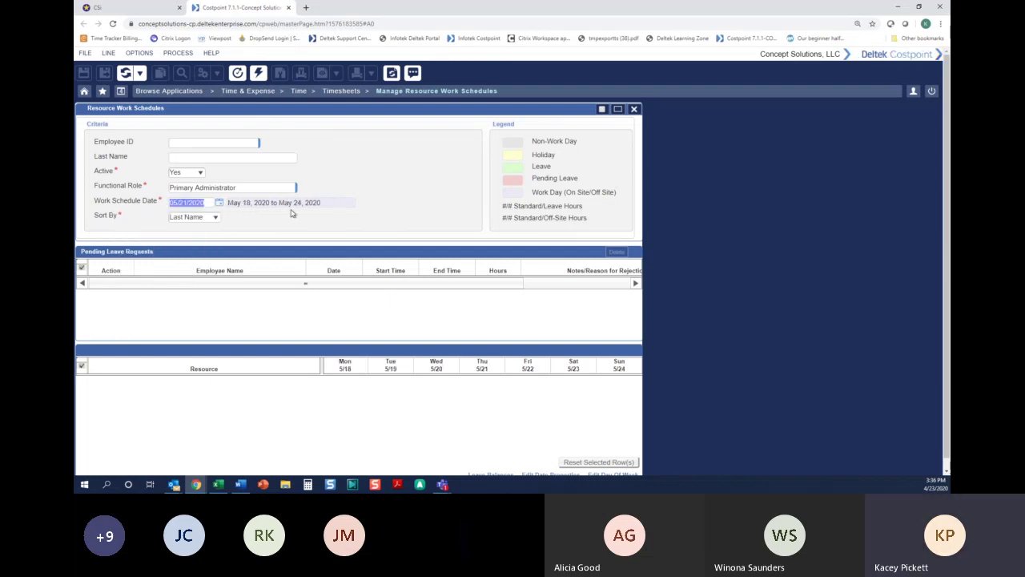
{"action": "left_click_drag", "start_coordinate": [324, 202], "coordinate": [229, 204]}
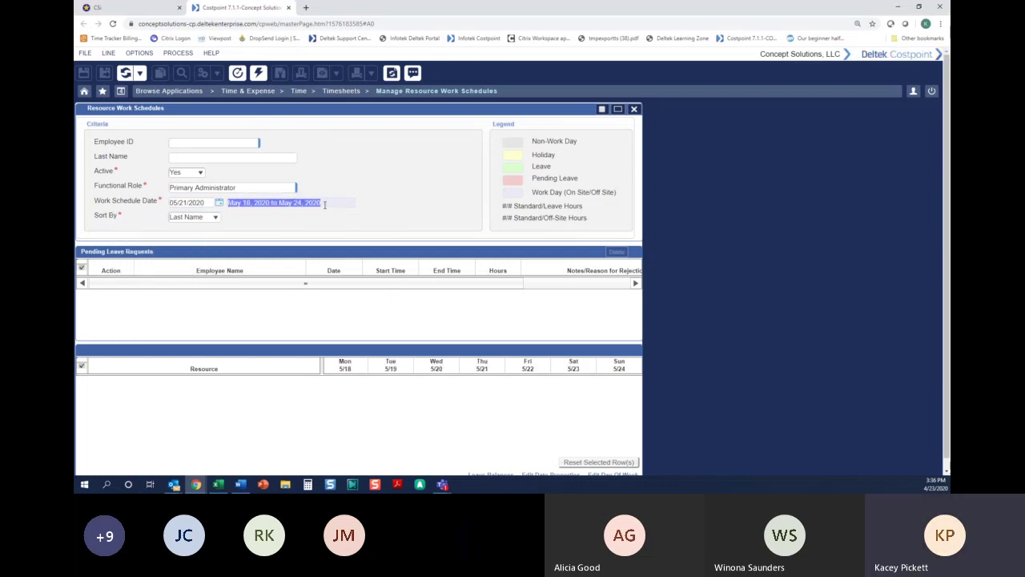
{"action": "left_click", "coordinate": [273, 202]}
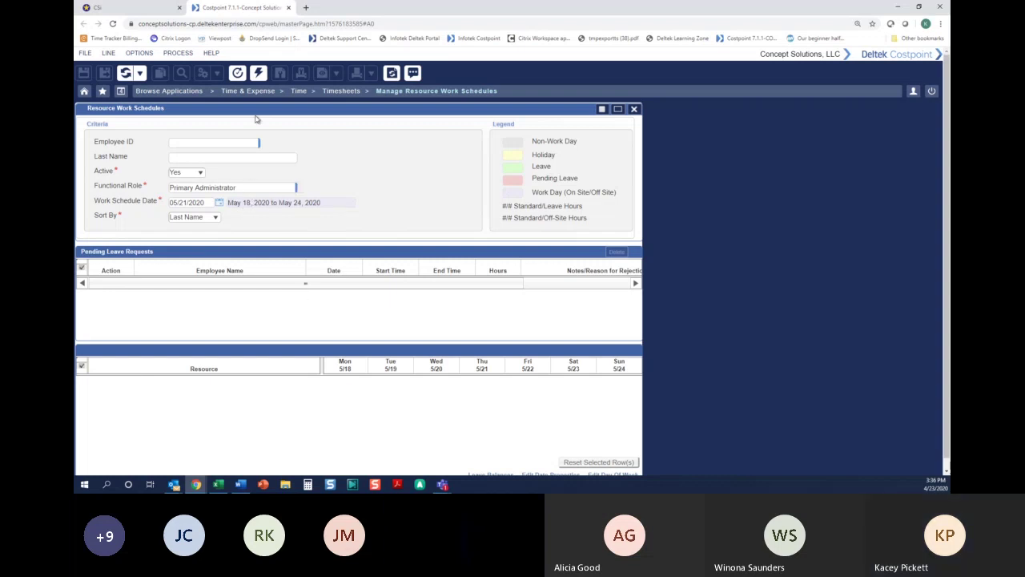
{"action": "left_click", "coordinate": [258, 73]}
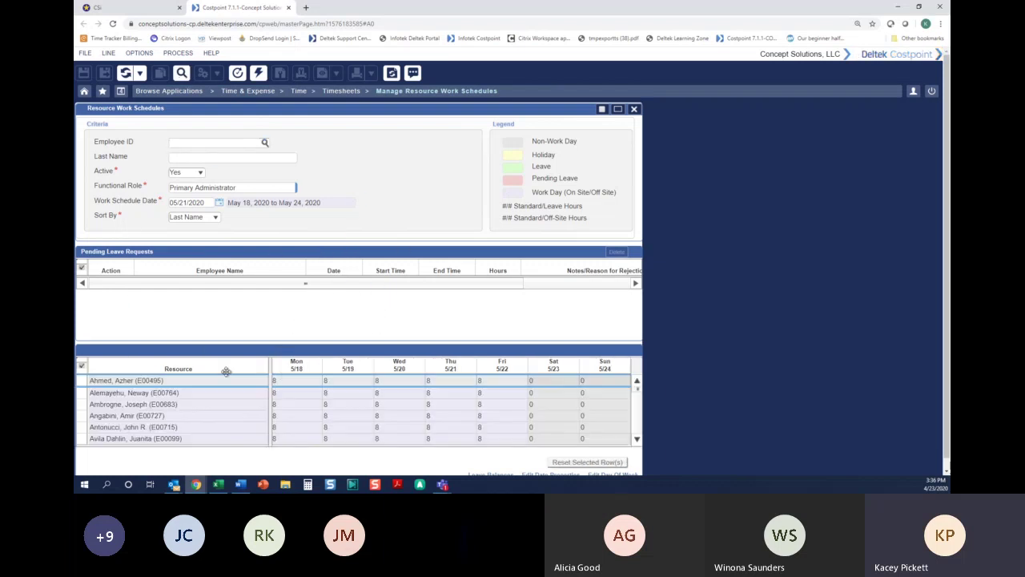
Step: Scroll the resource grid, checking each employee's 8 weekday and 0 weekend hours
{"action": "left_click", "coordinate": [205, 155]}
{"action": "scroll", "coordinate": [280, 295], "scroll_direction": "down", "scroll_amount": 1}
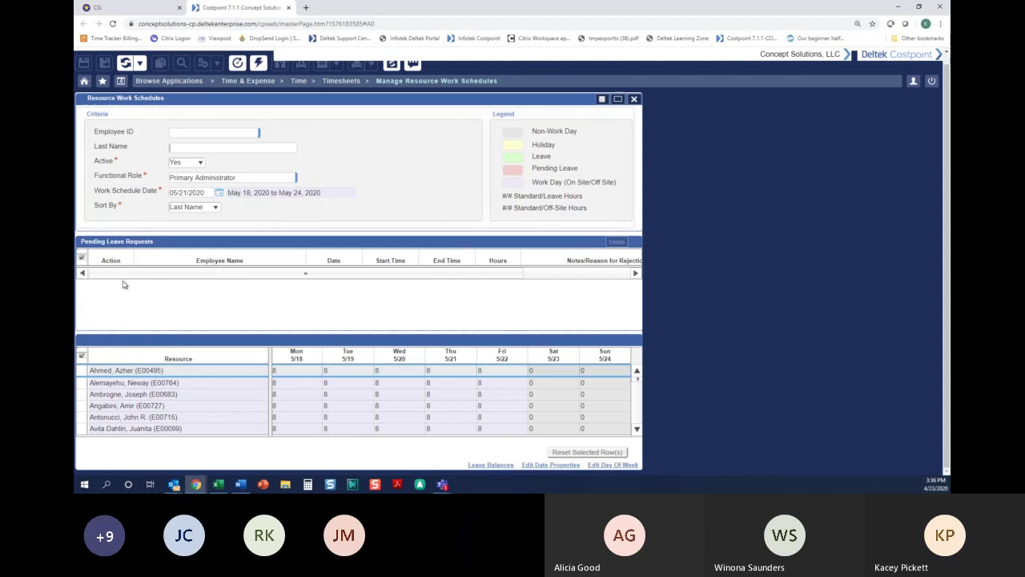
{"action": "scroll", "coordinate": [397, 403], "scroll_direction": "down", "scroll_amount": 5}
{"action": "scroll", "coordinate": [397, 404], "scroll_direction": "down", "scroll_amount": 5}
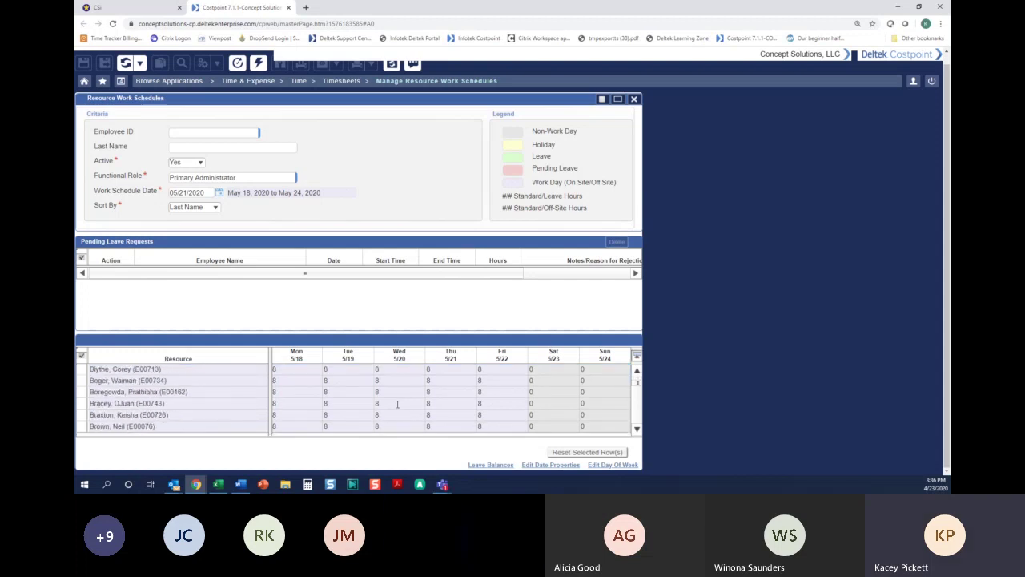
{"action": "scroll", "coordinate": [373, 425], "scroll_direction": "down", "scroll_amount": 5}
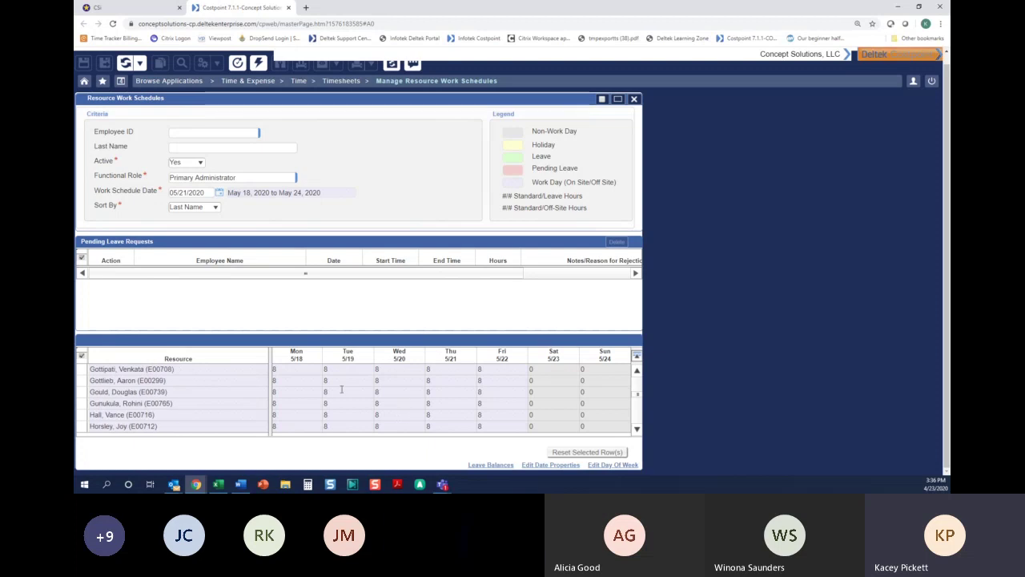
{"action": "scroll", "coordinate": [404, 394], "scroll_direction": "down", "scroll_amount": 3}
{"action": "left_click", "coordinate": [394, 404]}
{"action": "left_click", "coordinate": [417, 391]}
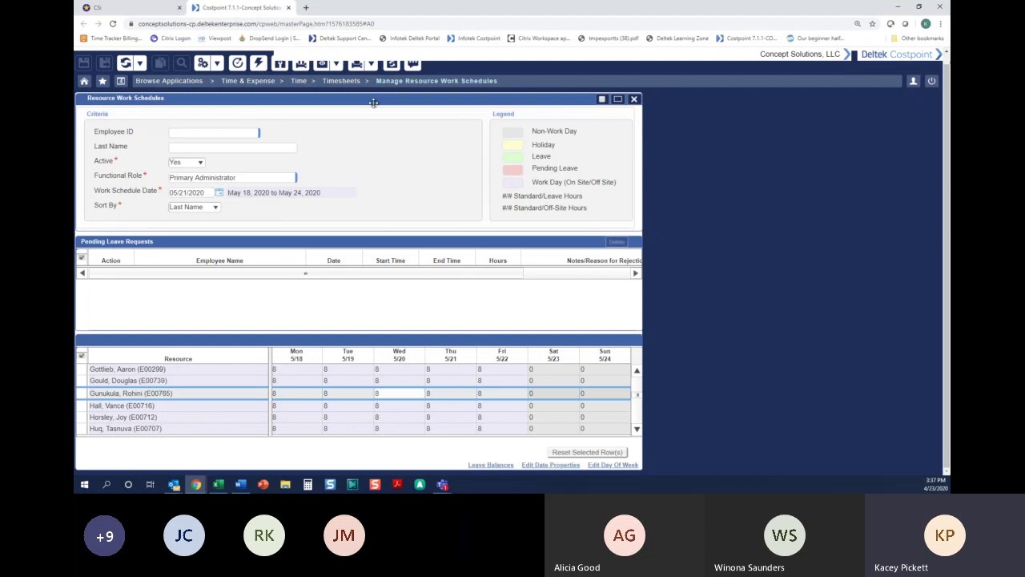
Step: Return to Manage Work Schedule to view the May 2020 calendar with the 25th holiday and 29th pending leave
{"action": "left_click", "coordinate": [342, 80]}
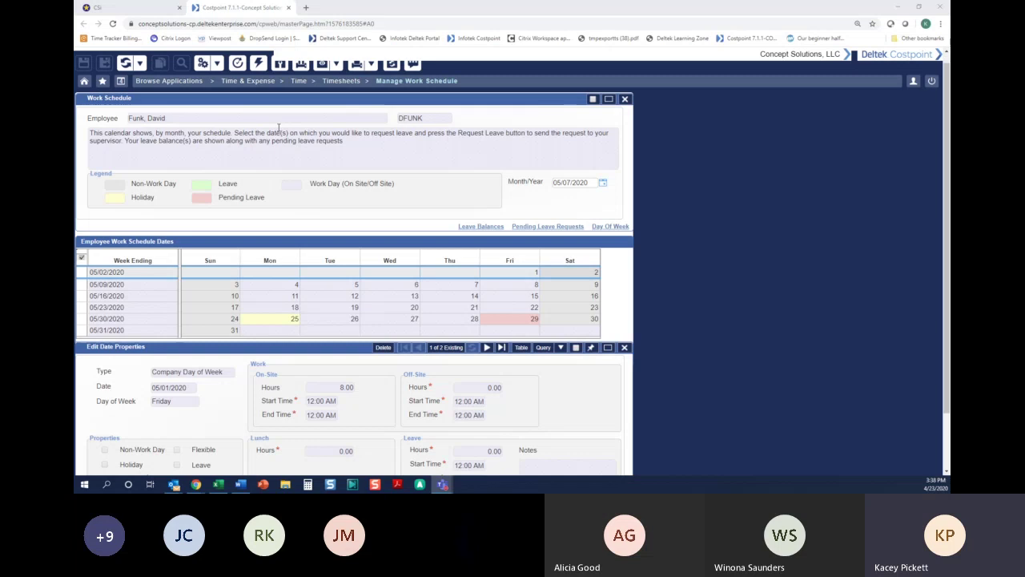
Step: Switch back to Manage Resource Work Schedules and browse employees' May 18–24 hours
{"action": "left_click", "coordinate": [121, 80]}
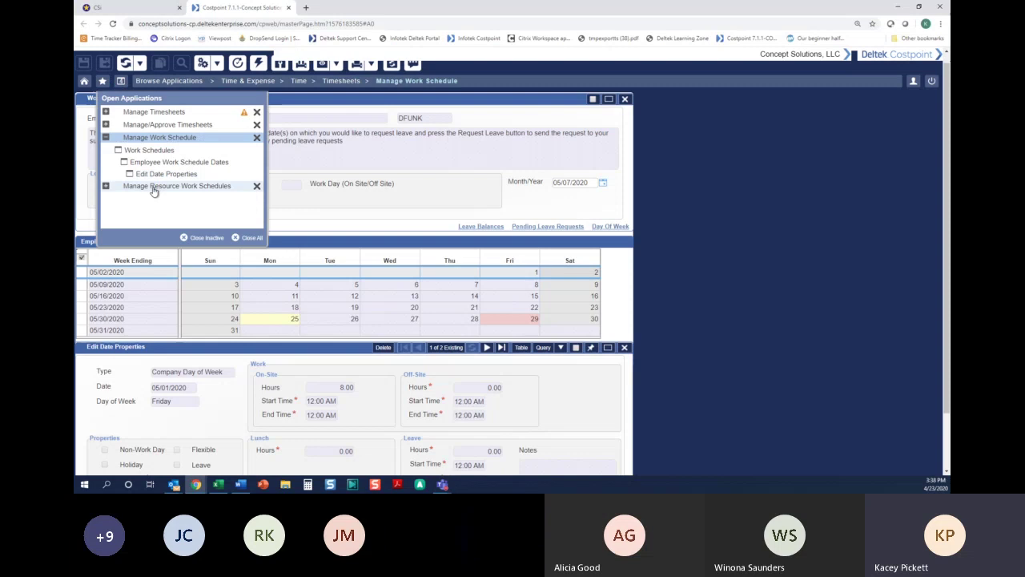
{"action": "left_click", "coordinate": [154, 188]}
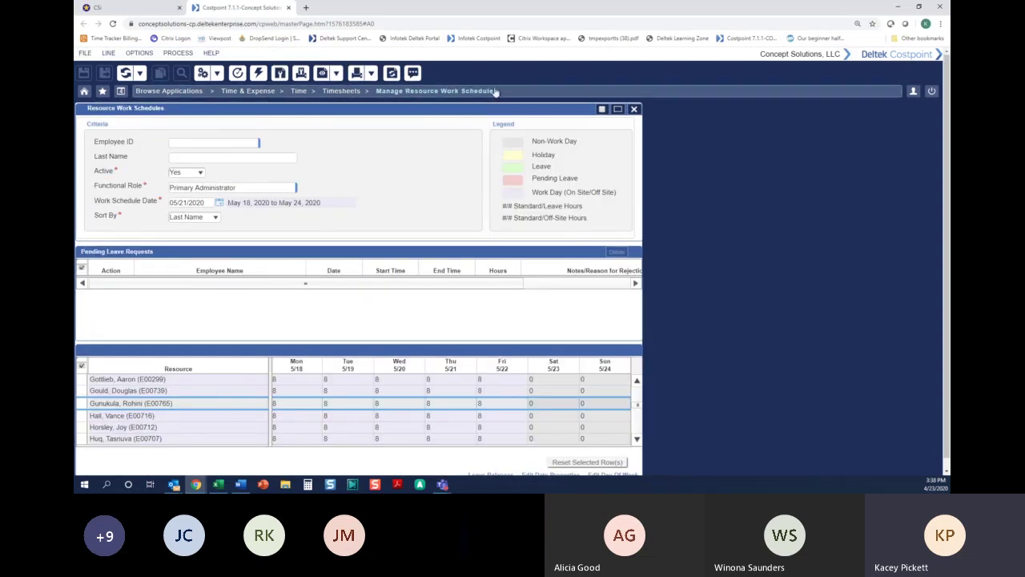
{"action": "left_click", "coordinate": [303, 380]}
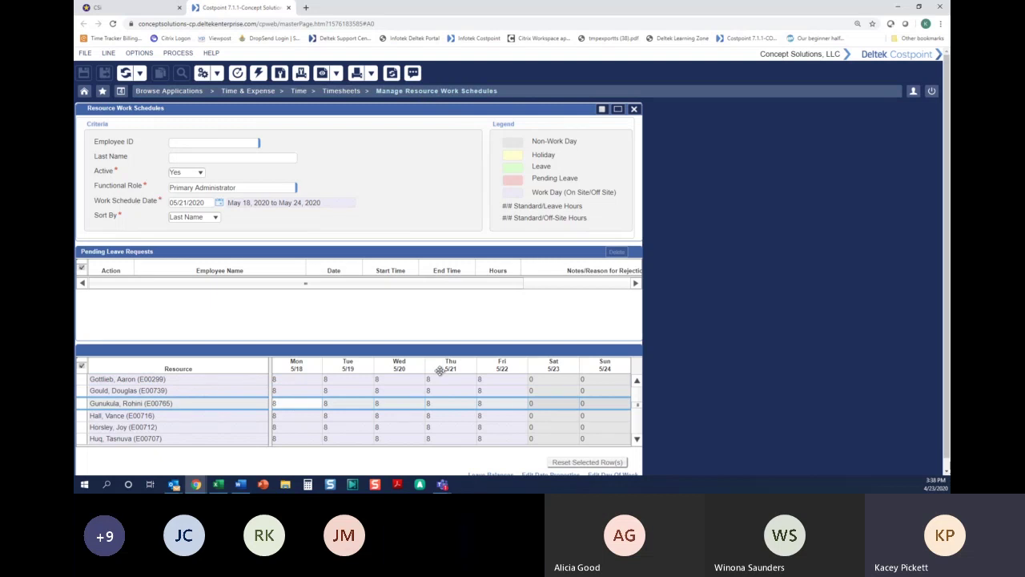
{"action": "scroll", "coordinate": [425, 431], "scroll_direction": "down", "scroll_amount": 2}
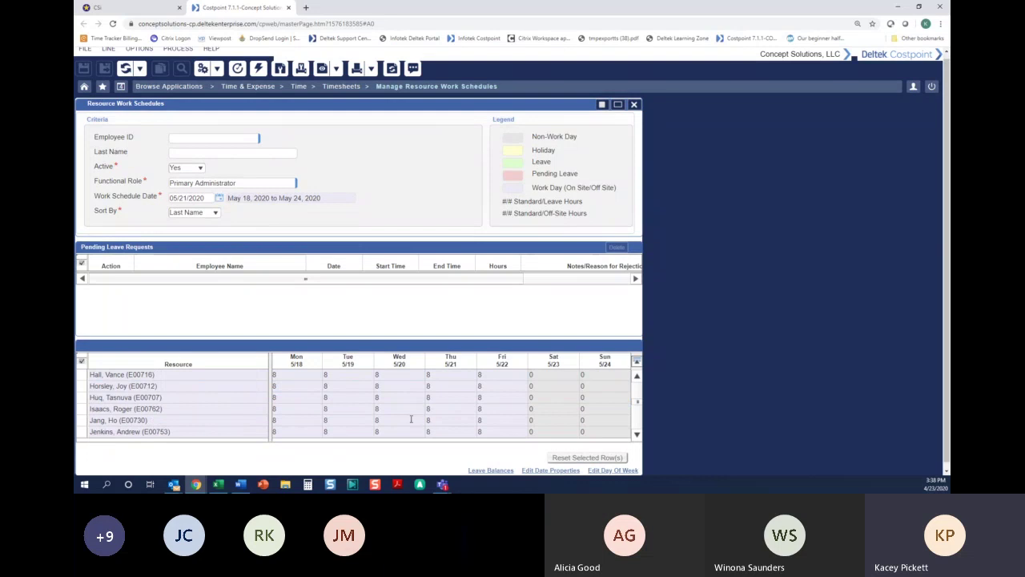
{"action": "scroll", "coordinate": [411, 419], "scroll_direction": "down", "scroll_amount": 4}
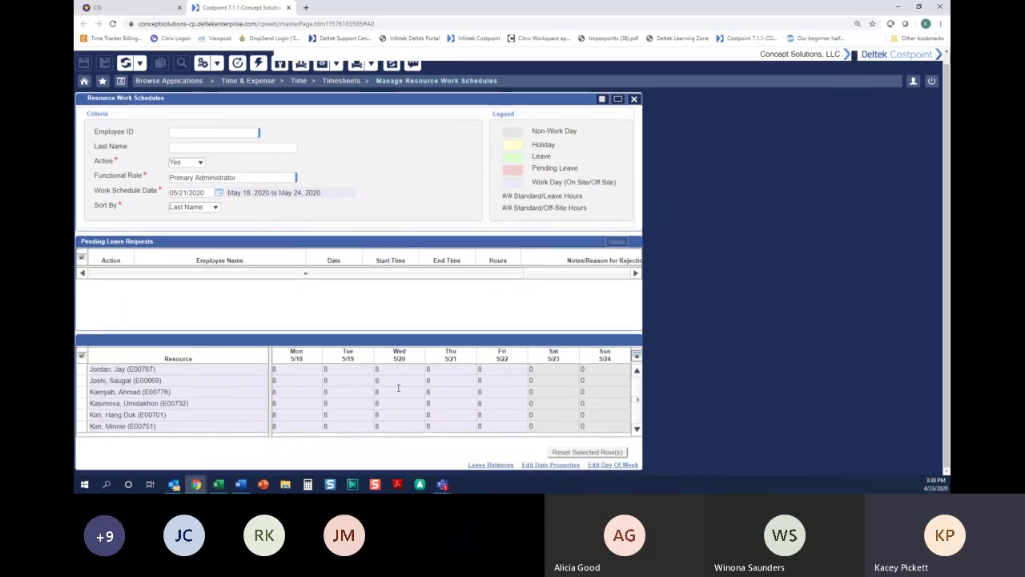
{"action": "scroll", "coordinate": [398, 387], "scroll_direction": "down", "scroll_amount": 3}
{"action": "left_click", "coordinate": [451, 392]}
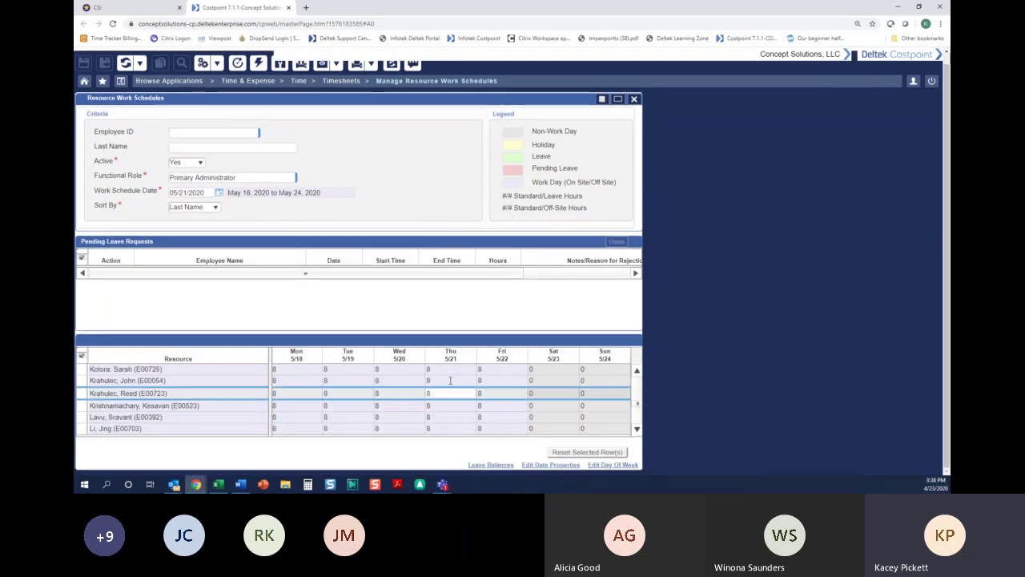
{"action": "left_click", "coordinate": [450, 381]}
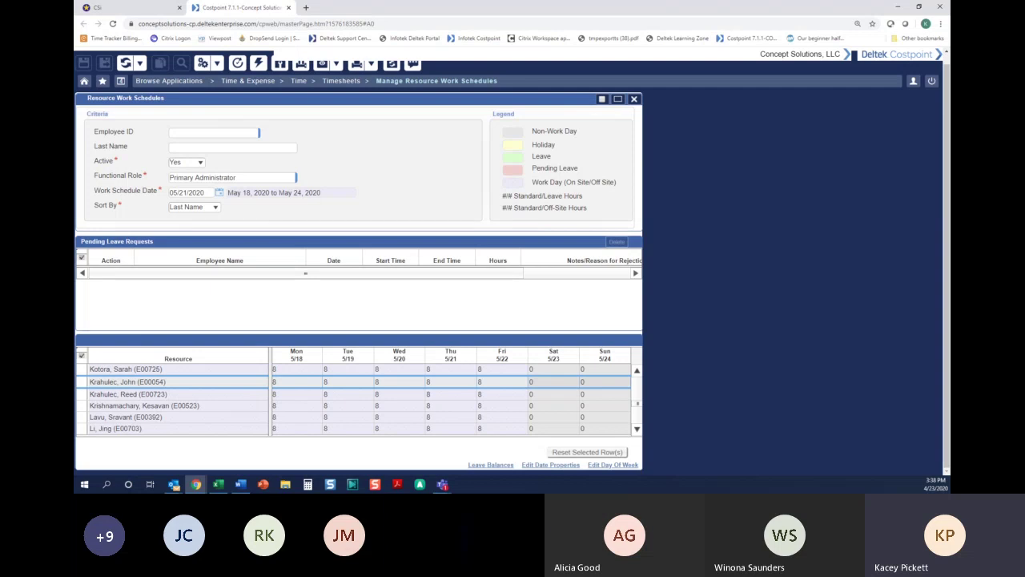
Step: Open Time Controls > Manage Timesheet Classes, query all twelve classes, and select RSE
{"action": "left_click", "coordinate": [358, 83]}
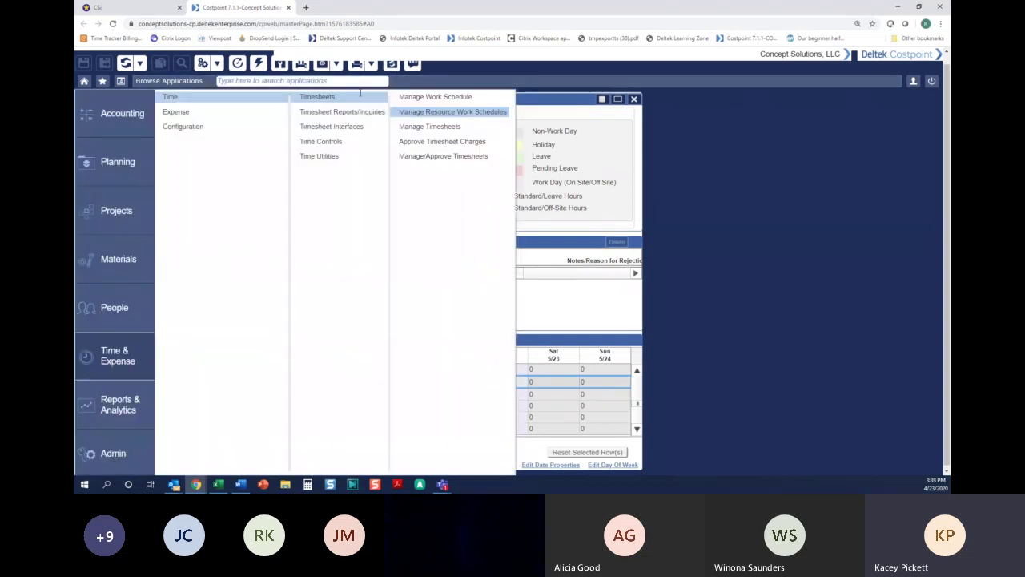
{"action": "left_click", "coordinate": [343, 160]}
{"action": "left_click", "coordinate": [367, 144]}
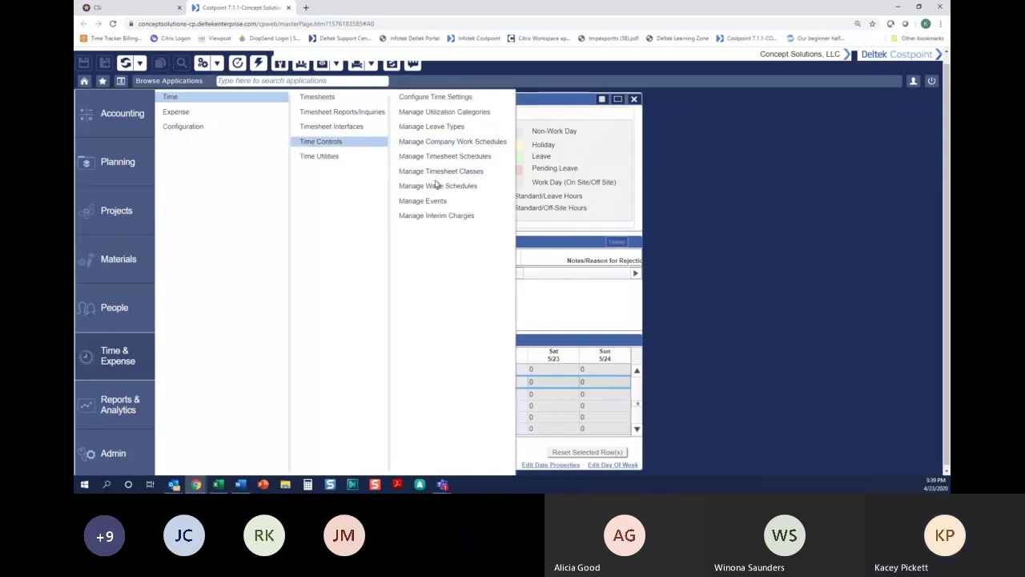
{"action": "left_click", "coordinate": [442, 171]}
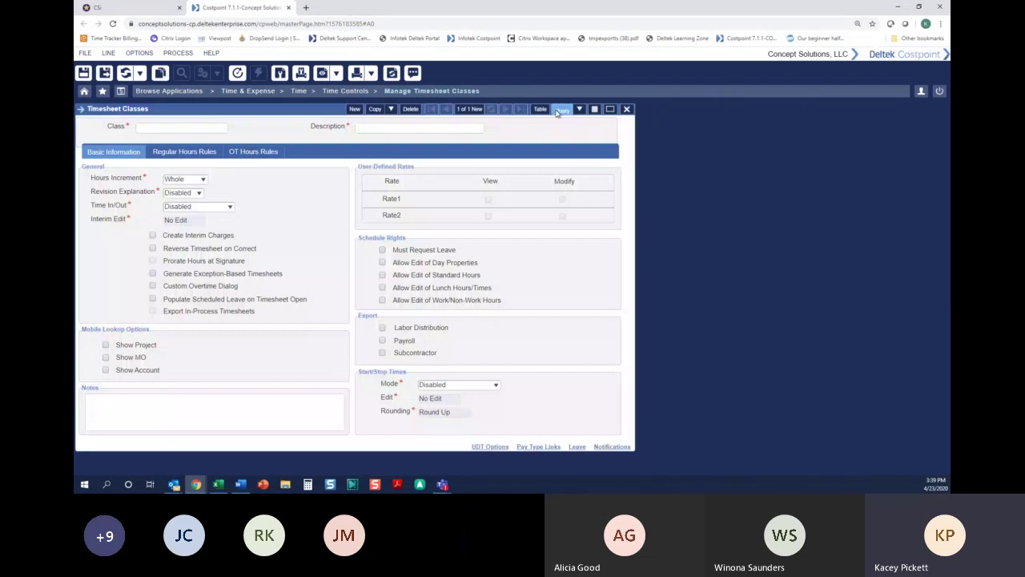
{"action": "left_click", "coordinate": [559, 112]}
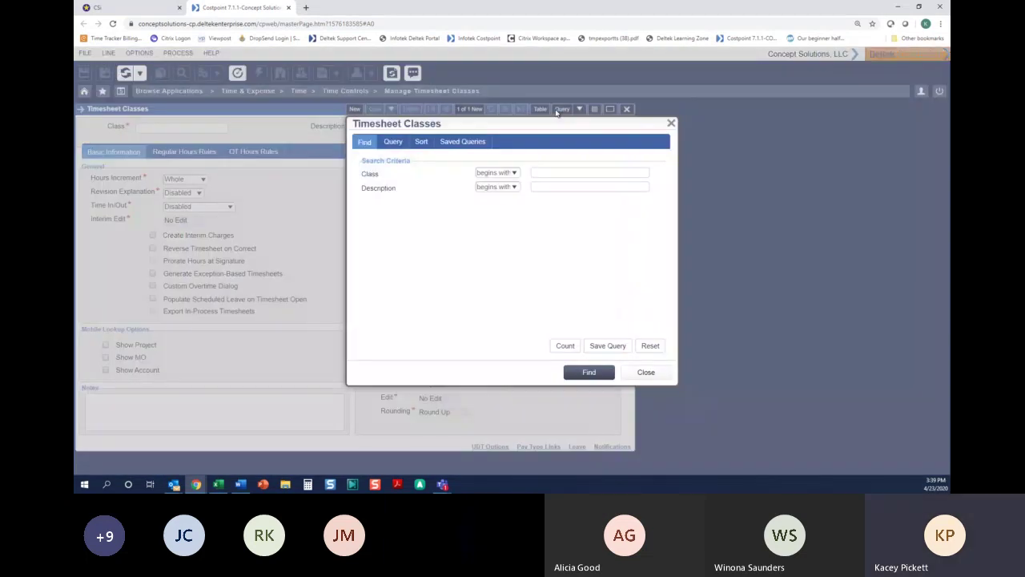
{"action": "key", "text": "Return"}
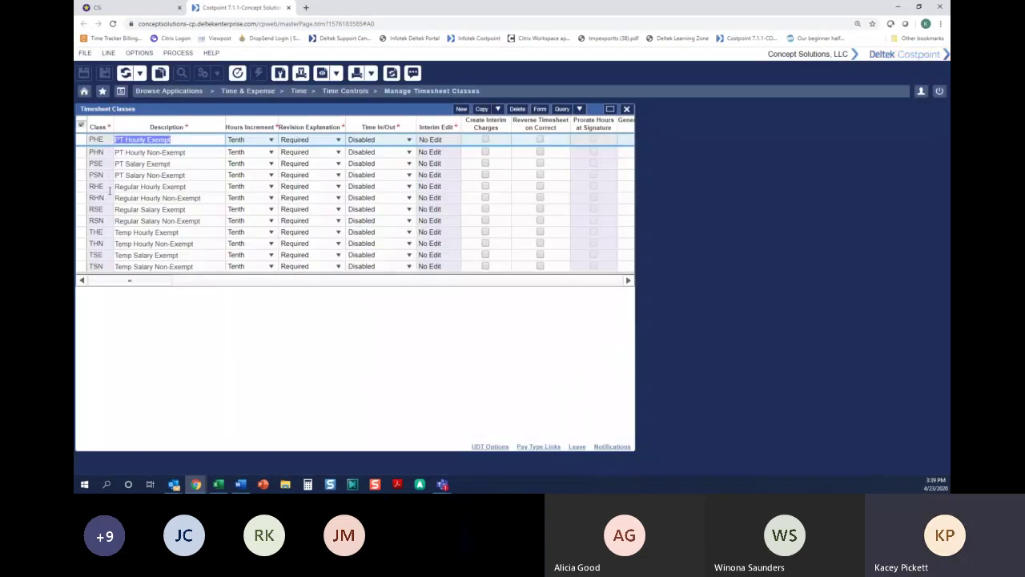
{"action": "left_click", "coordinate": [106, 208]}
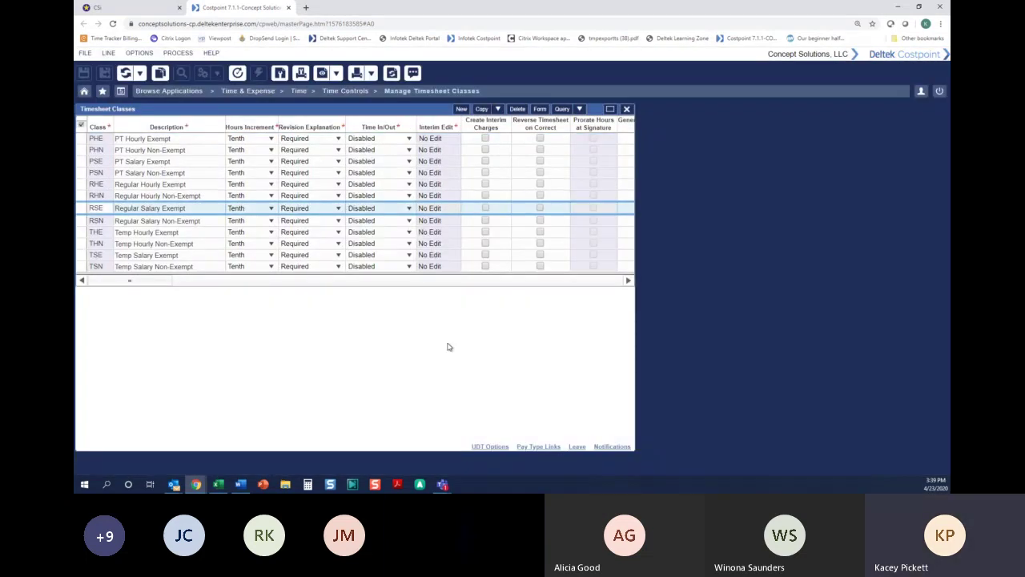
Step: Open RSE's Leave limits and highlight PTO Gen's -40 error and 0 warning minimum balances
{"action": "left_click", "coordinate": [577, 447]}
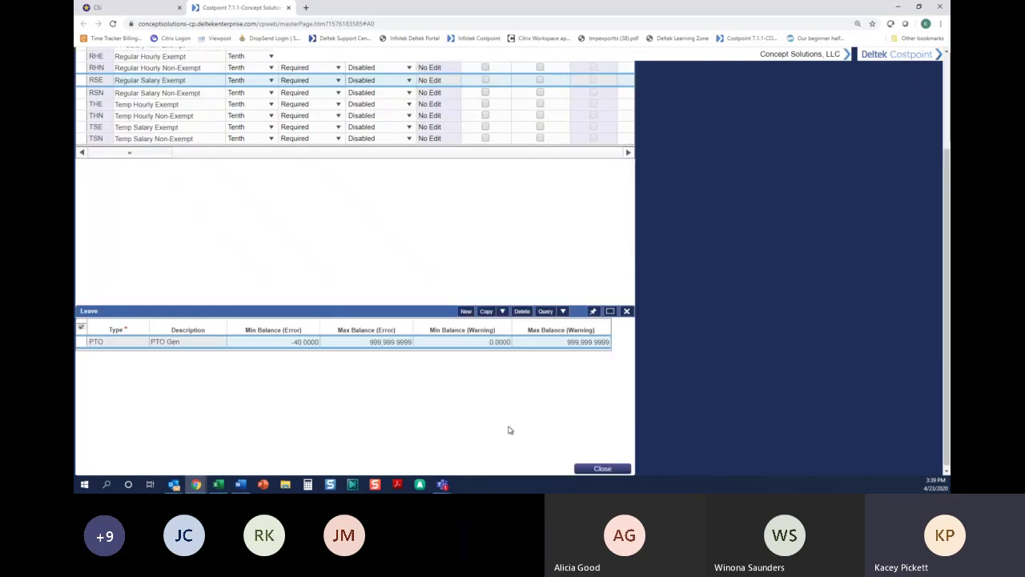
{"action": "left_click", "coordinate": [264, 345]}
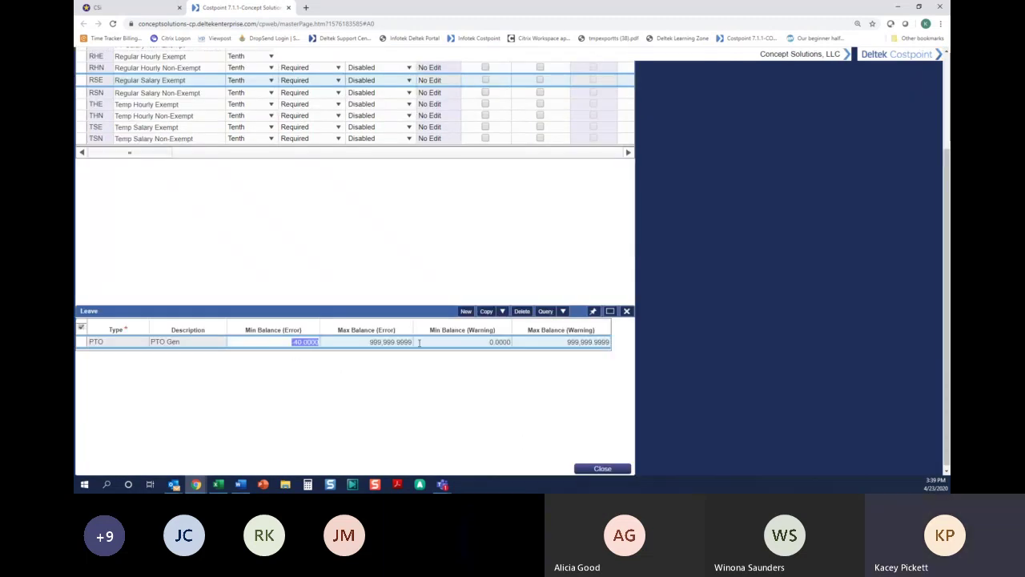
{"action": "left_click", "coordinate": [461, 340]}
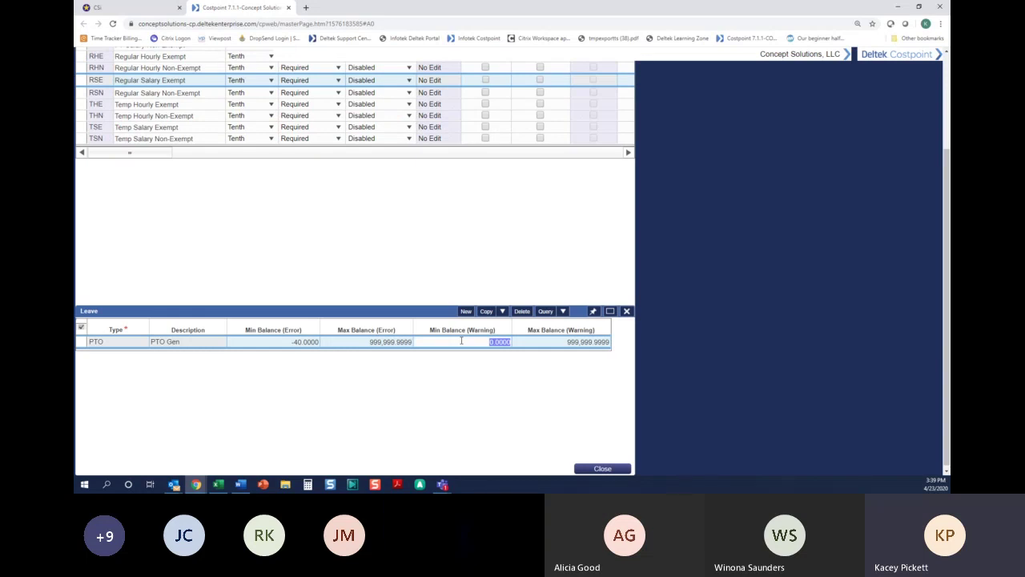
{"action": "left_click", "coordinate": [275, 343]}
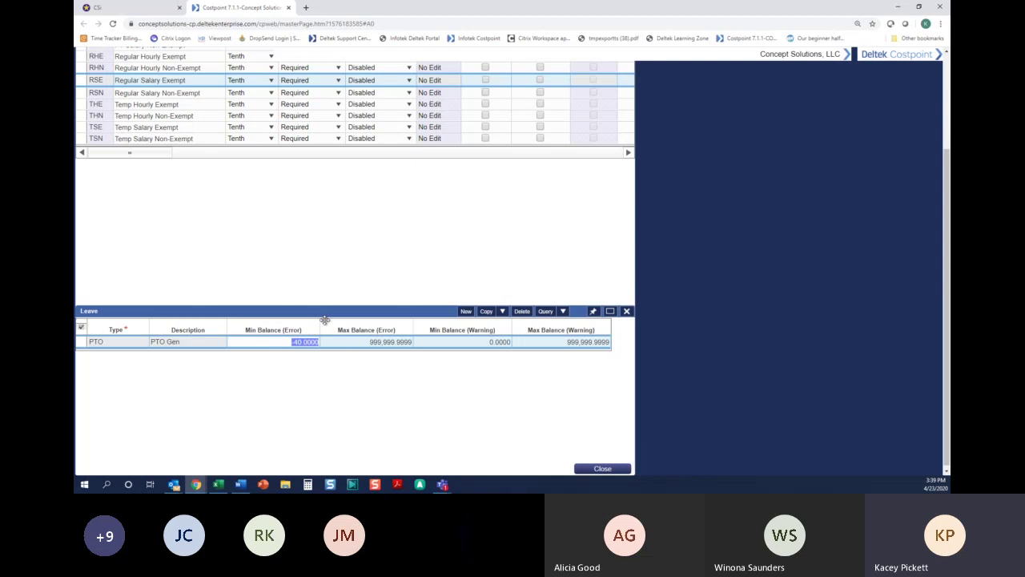
Step: Switch back to Manage Timesheets, showing the open 04/30/2020 Regular Salary Exempt timesheet (112.00 hours)
{"action": "scroll", "coordinate": [313, 210], "scroll_direction": "up", "scroll_amount": 2}
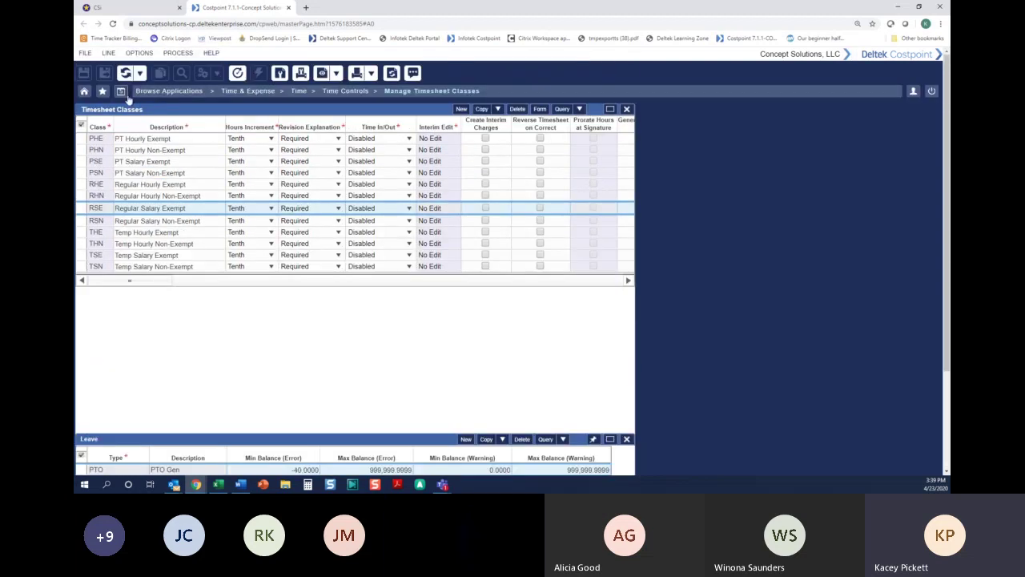
{"action": "left_click", "coordinate": [122, 93]}
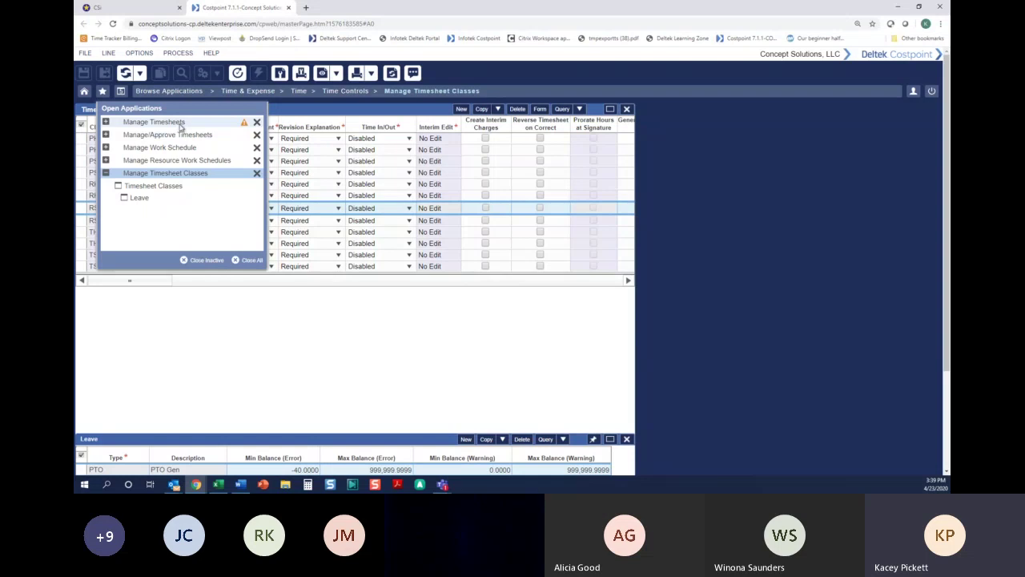
{"action": "left_click", "coordinate": [153, 122]}
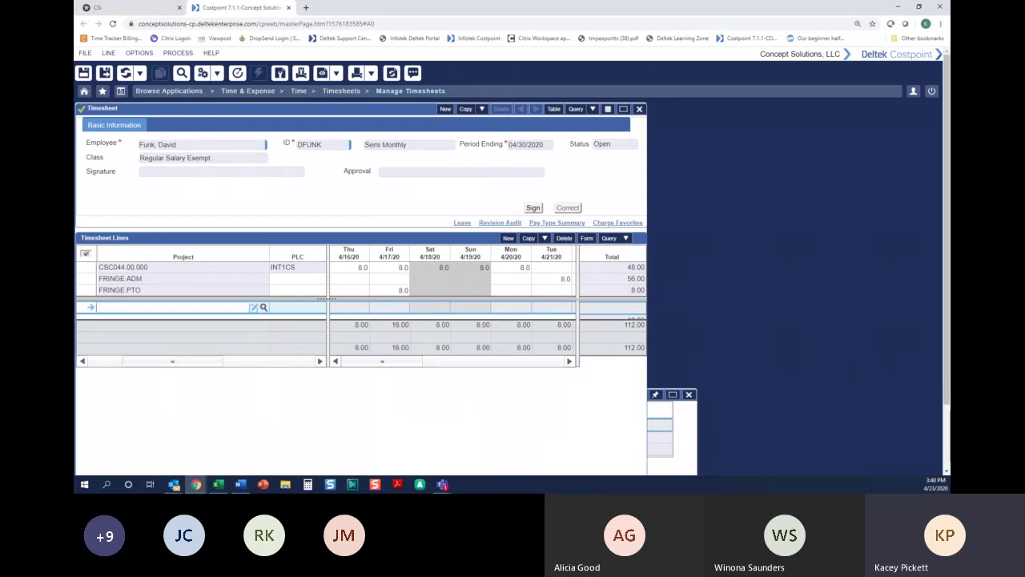
{"action": "key", "text": "alt+Tab"}
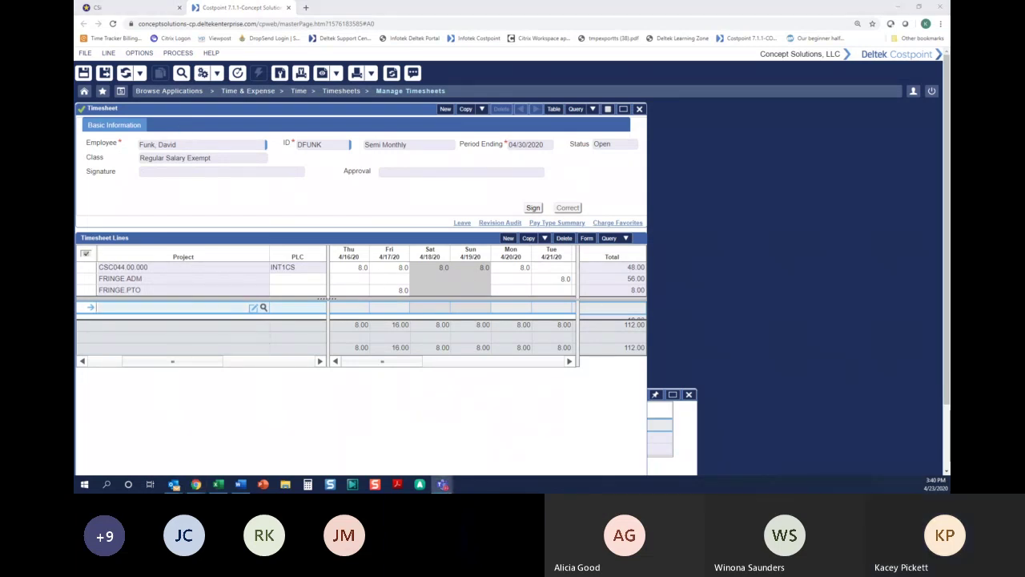